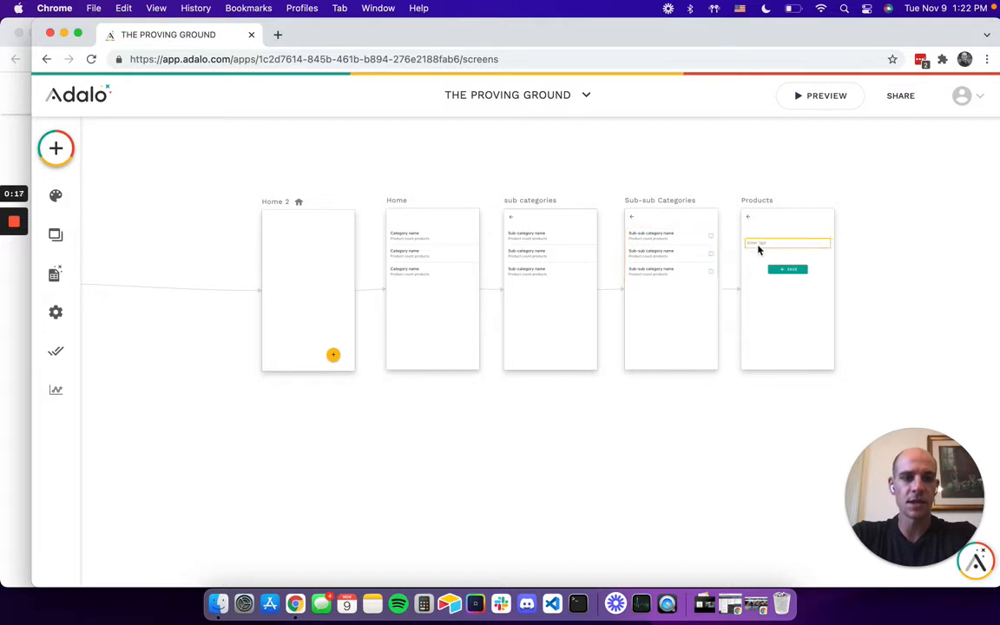
Preview the app, start adding a product, and choose the Mens category with its Shoes sub-category.
click(834, 108)
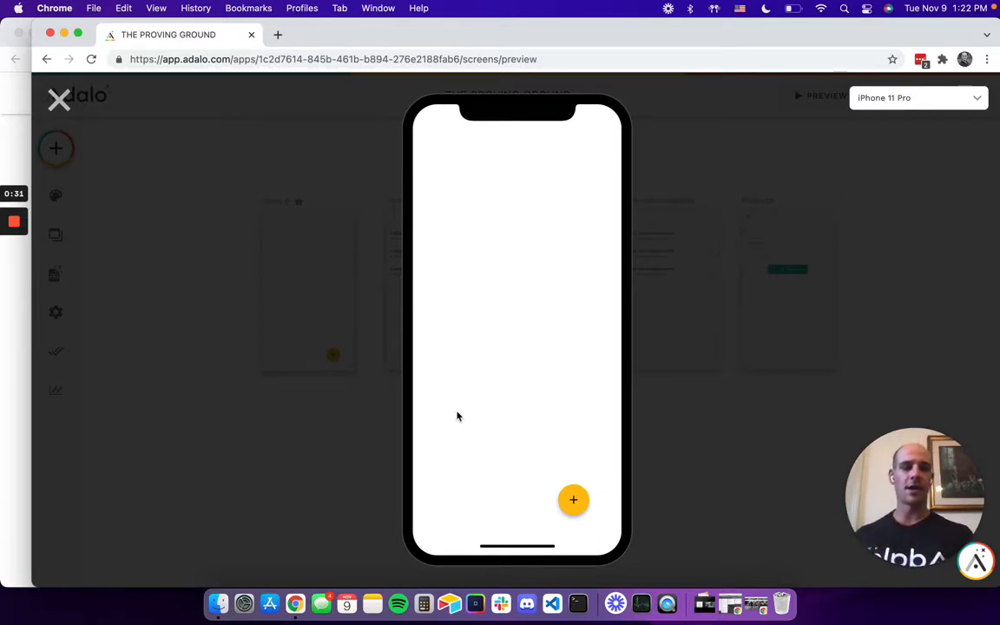
click(572, 507)
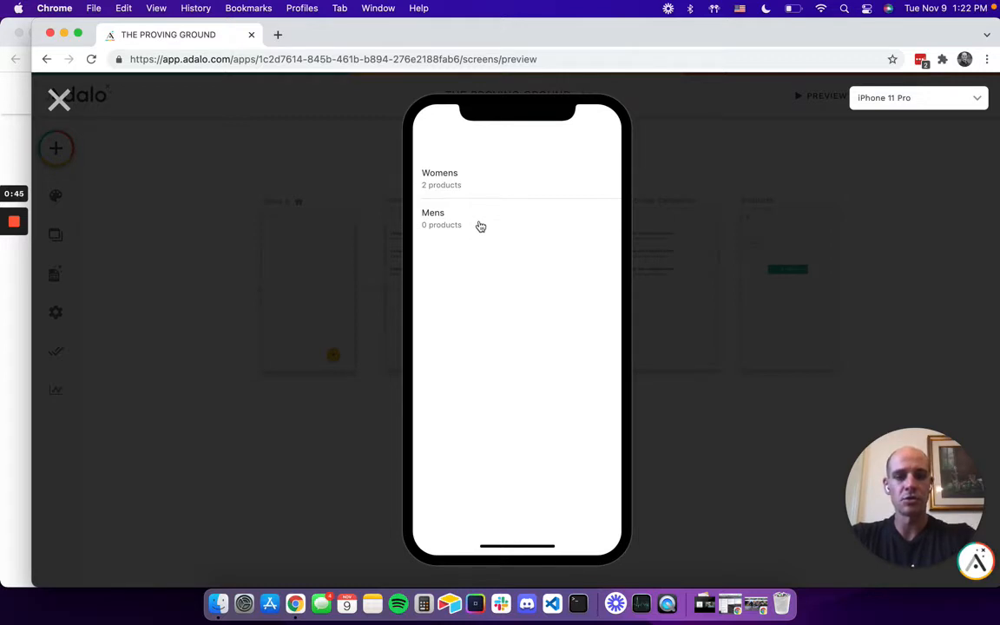
click(480, 227)
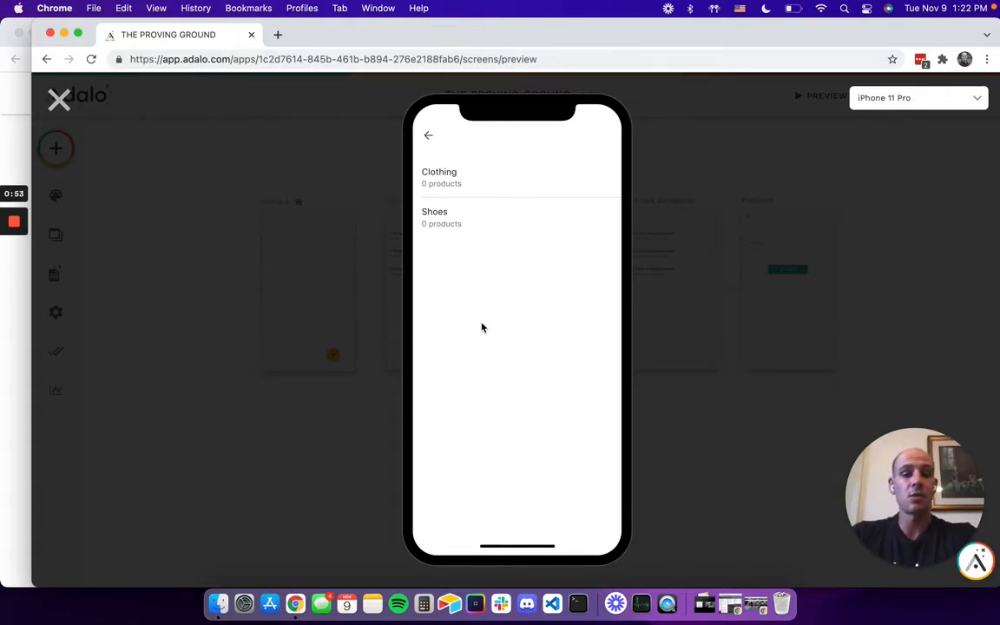
click(476, 214)
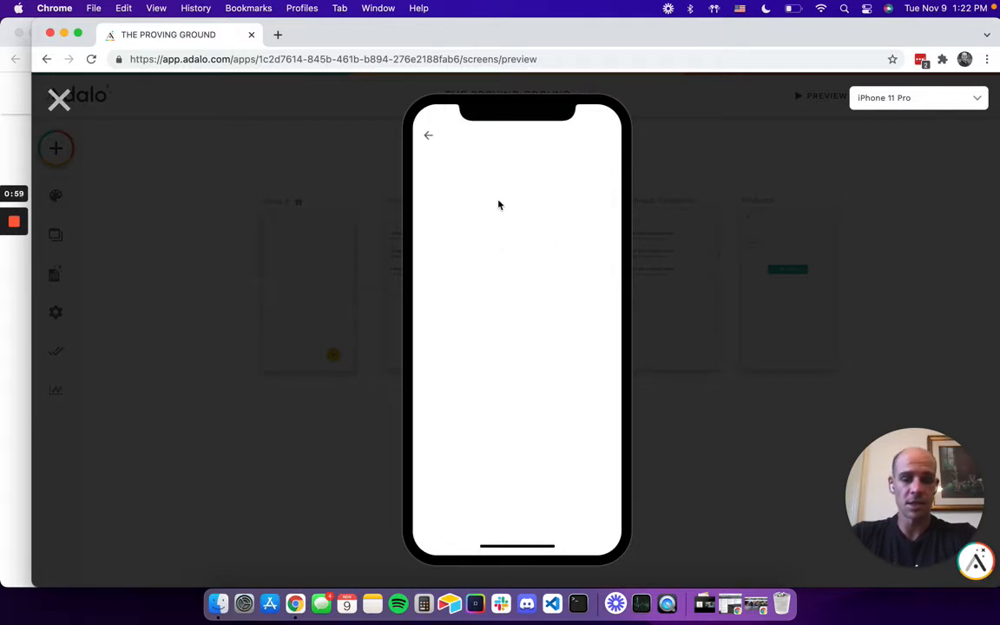
Go back to the category list and choose the Womens category with its Bags sub-category.
click(432, 141)
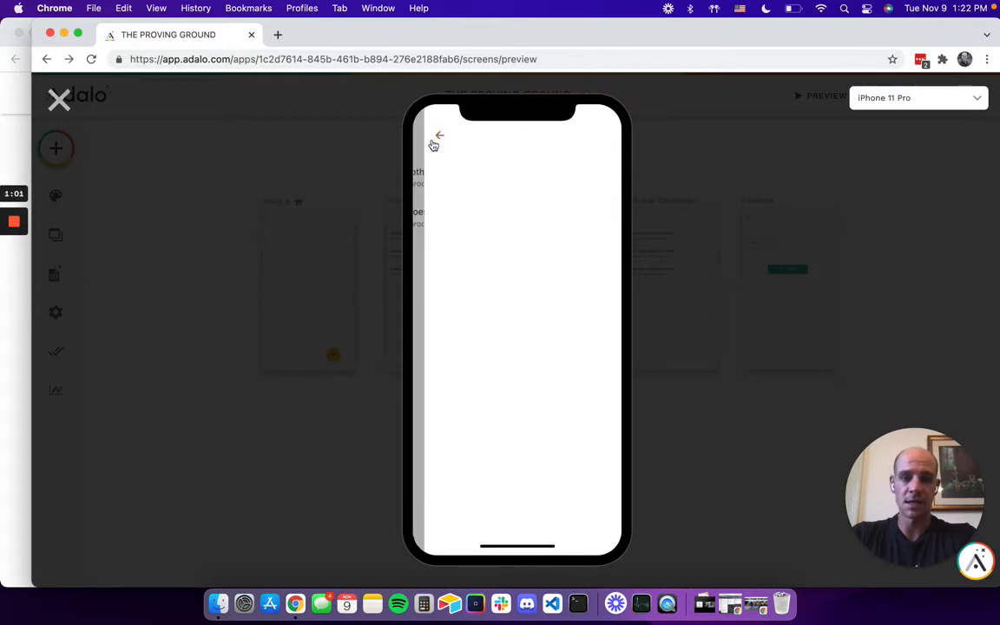
click(432, 142)
click(493, 224)
click(479, 191)
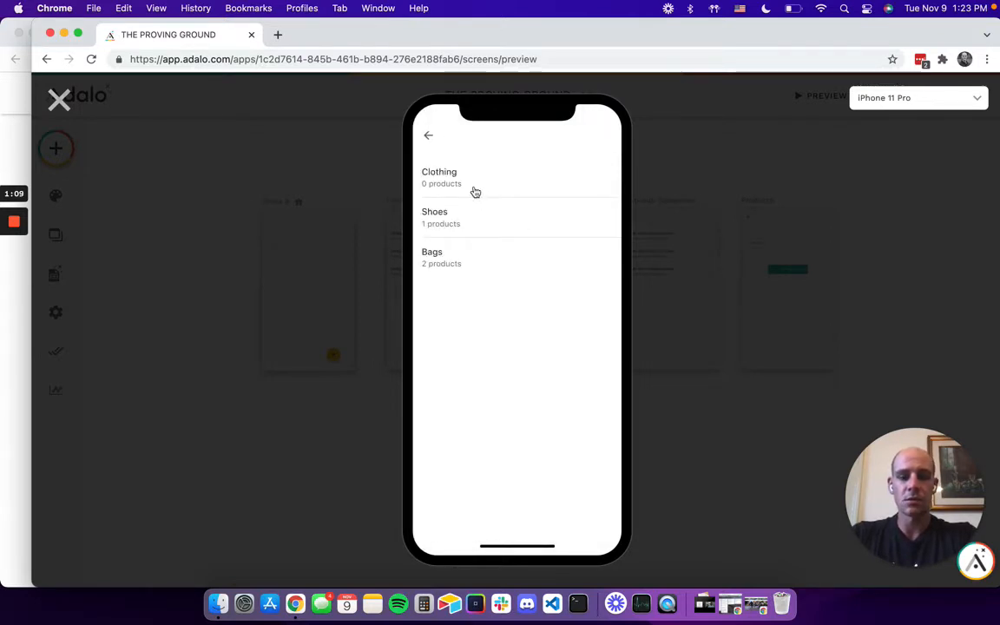
click(465, 256)
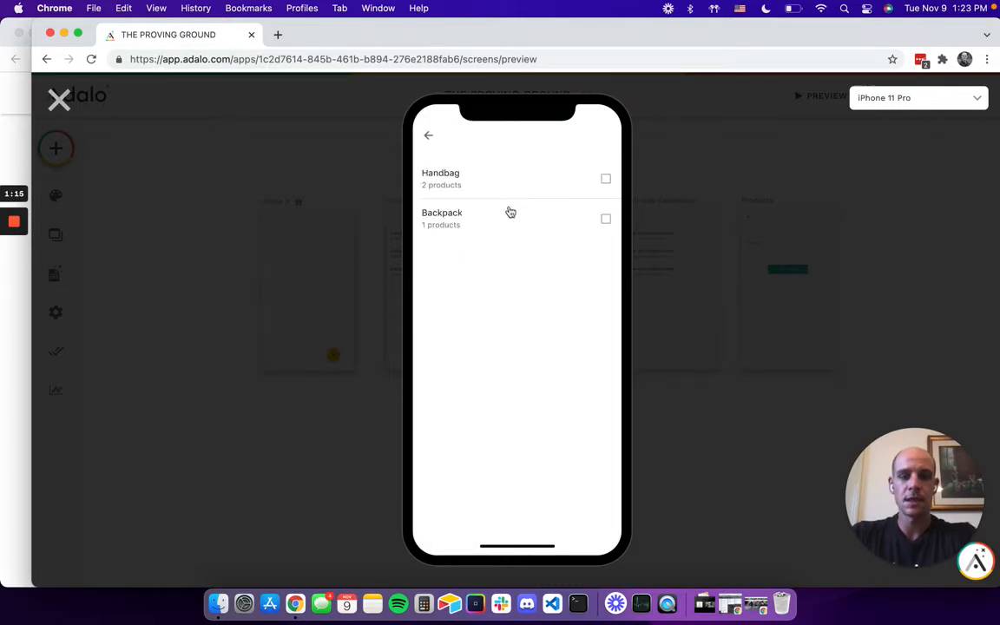
Check Handbag and Backpack, uncheck Handbag again, and continue from the Backpack entry to the product form.
click(606, 182)
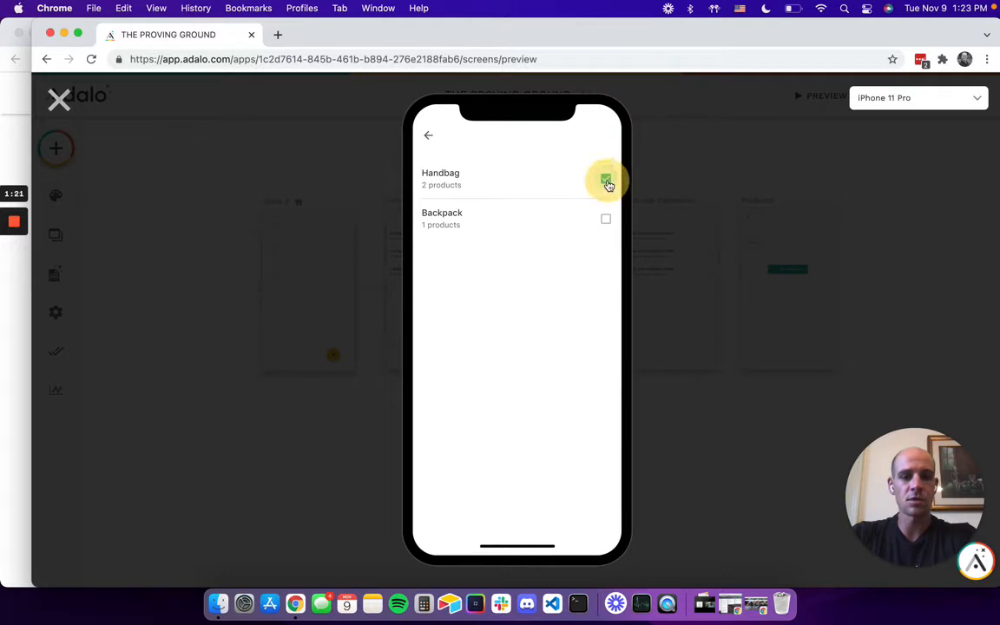
click(605, 222)
click(604, 181)
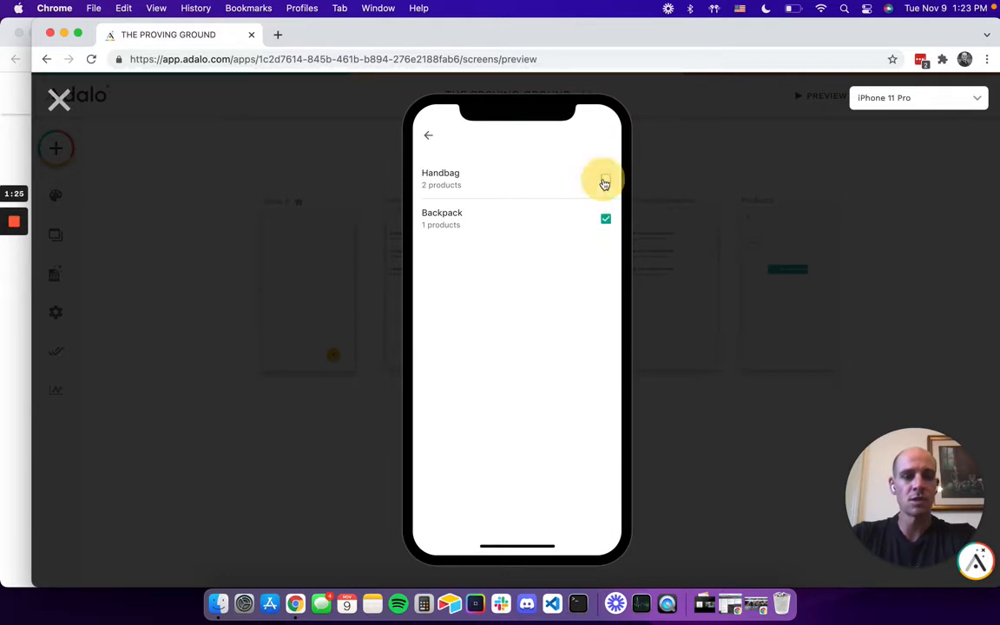
click(499, 227)
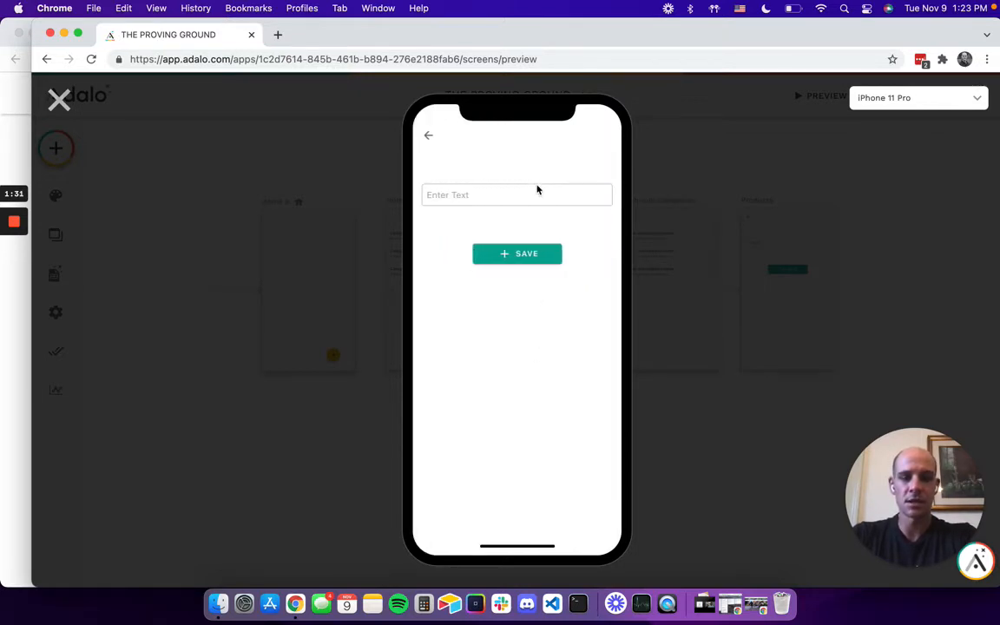
Name the product "Backpack 3", save it, and close the preview.
click(532, 190)
text(Bak)
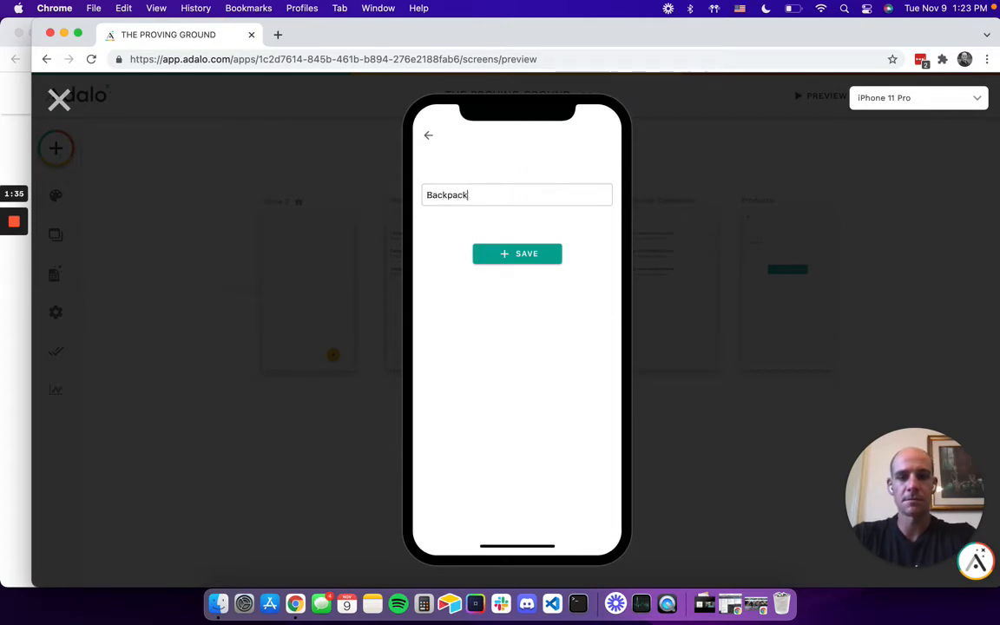
click(519, 258)
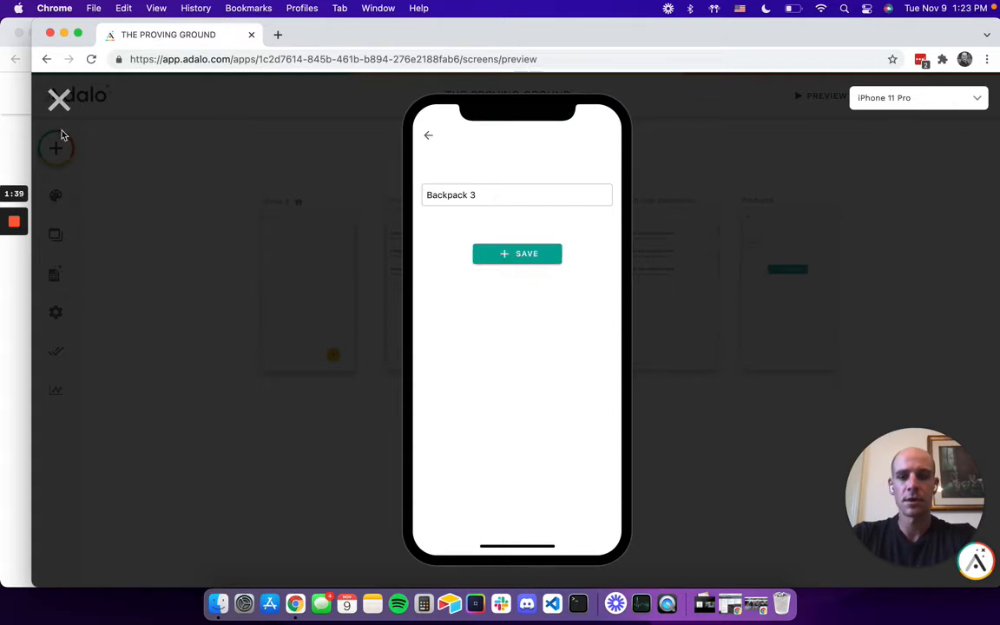
click(54, 101)
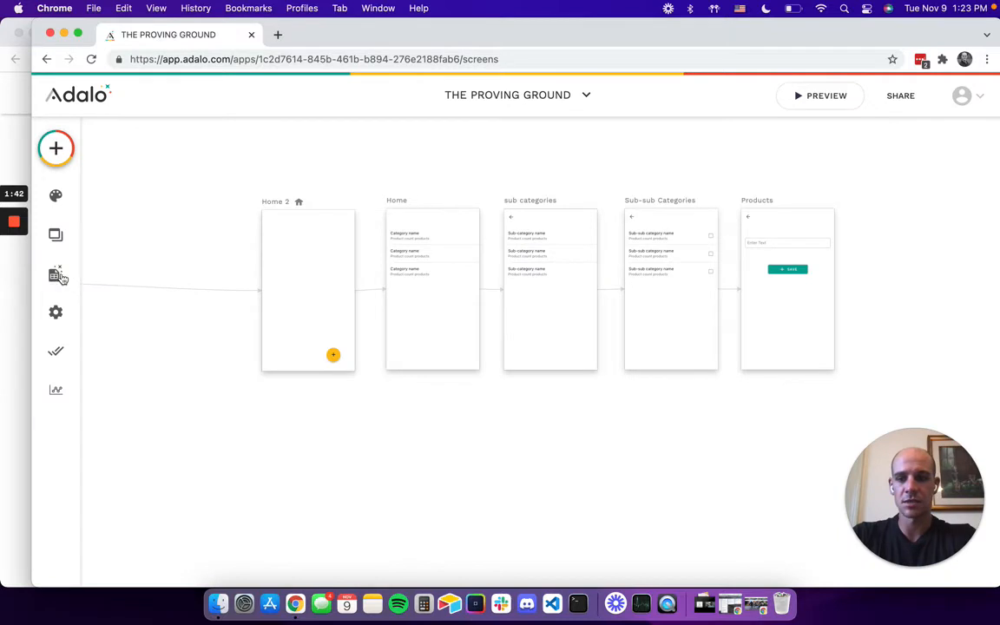
Open the products collection's records and examine the category, sub-category and sub-sub category values of Backpack 3.
click(59, 277)
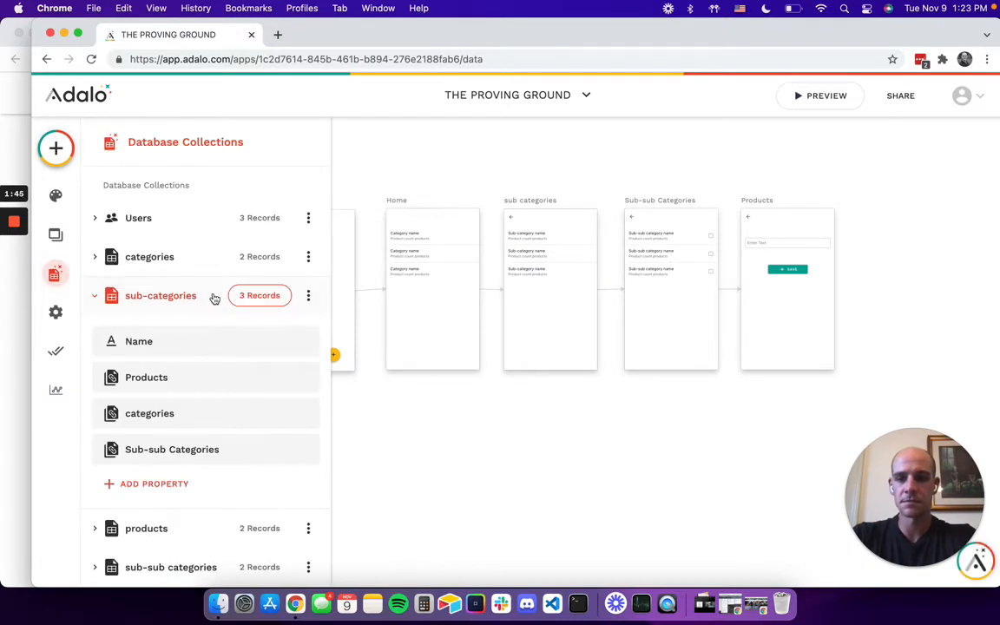
scroll(212, 297, down, 5)
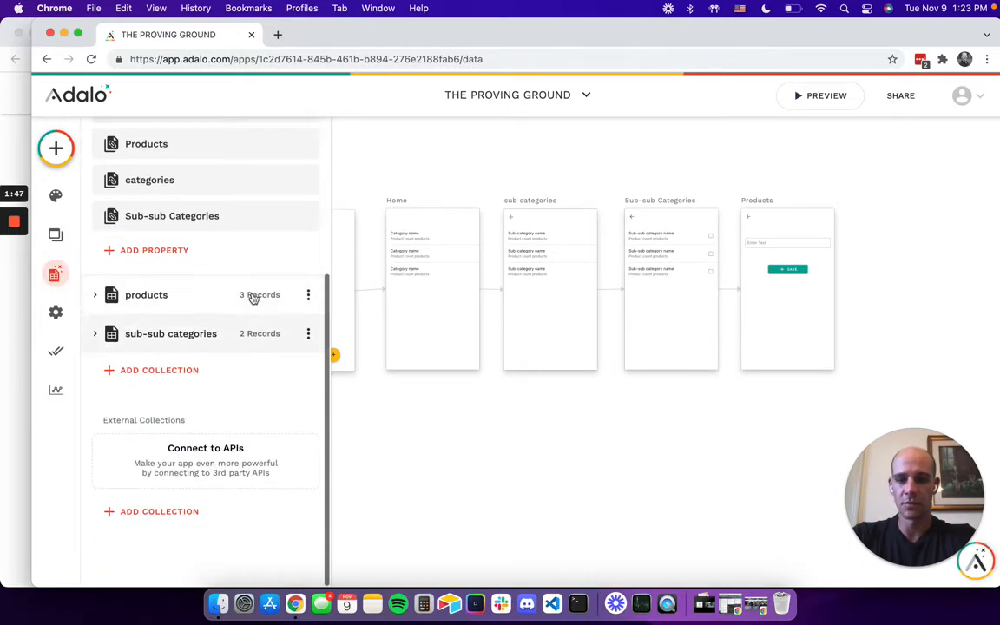
click(252, 296)
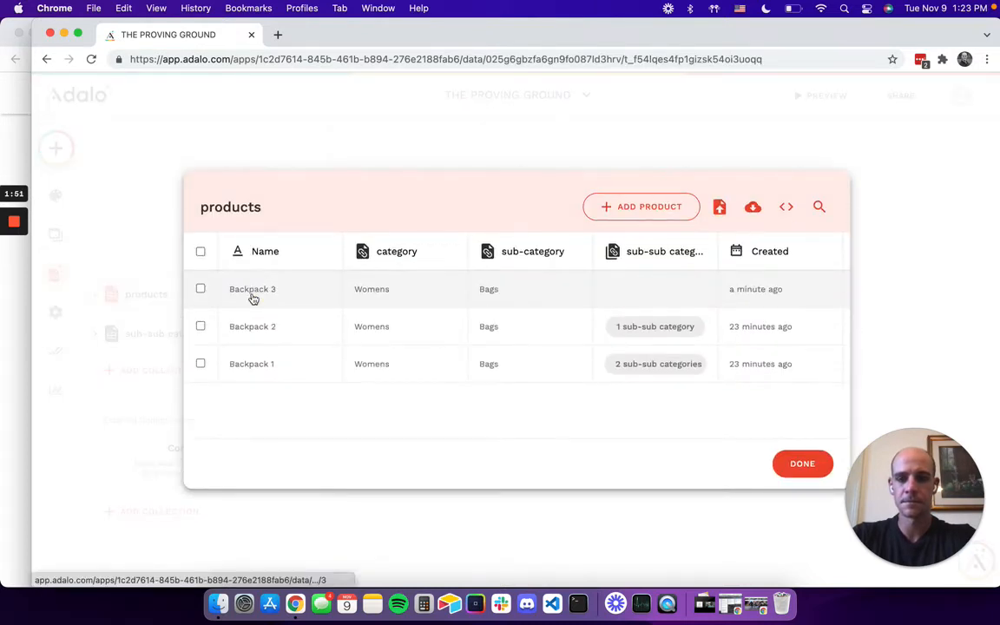
scroll(535, 310, right, 5)
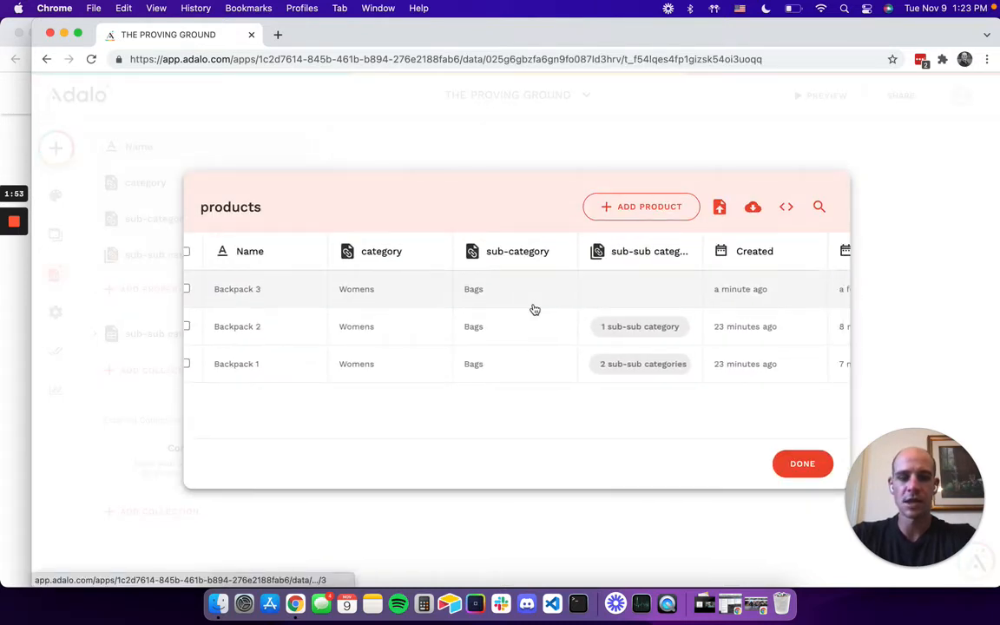
scroll(534, 310, left, 5)
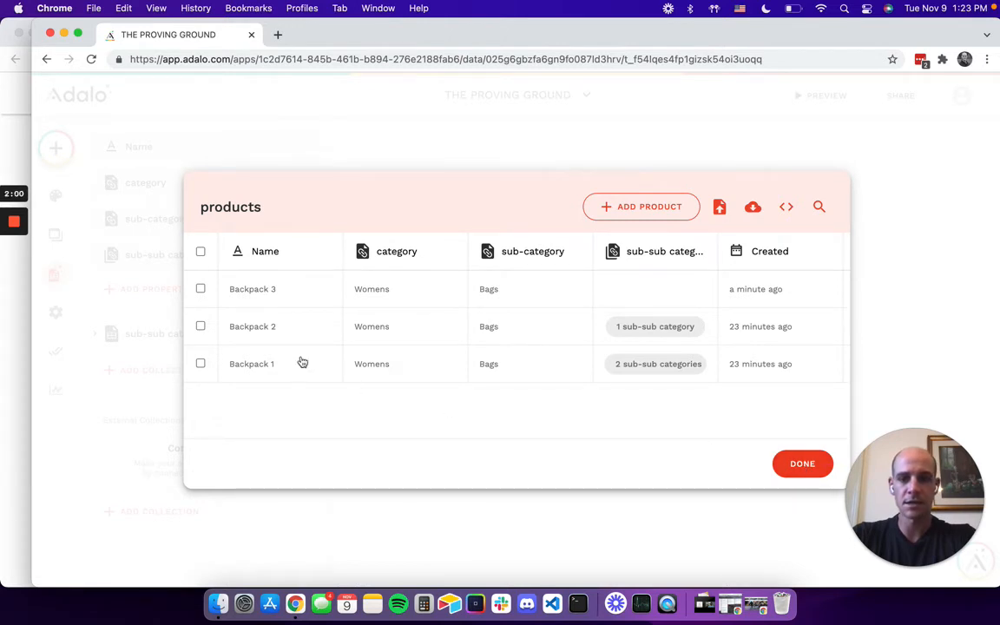
click(15, 277)
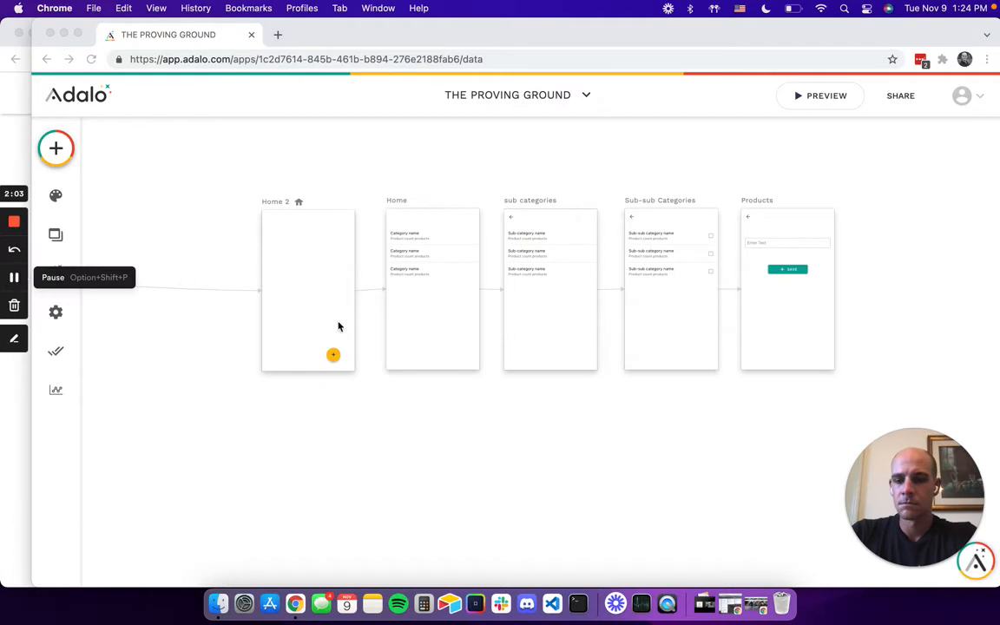
Set the Right Section toggle of the Sub-sub Categories screen's list to Current Product > Sub-sub categories > Includes Current Sub-sub category.
click(692, 277)
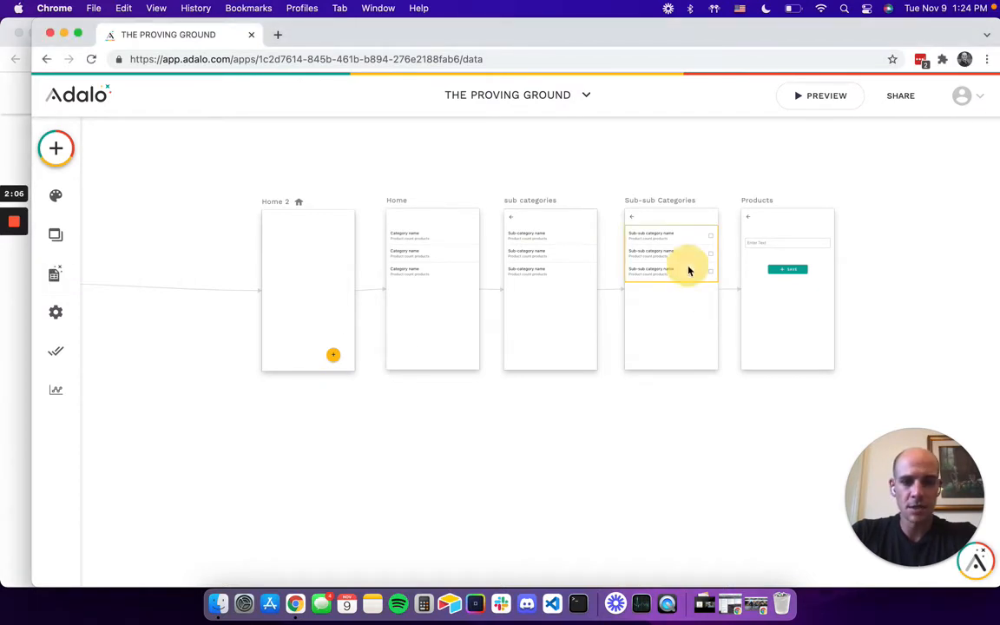
click(688, 272)
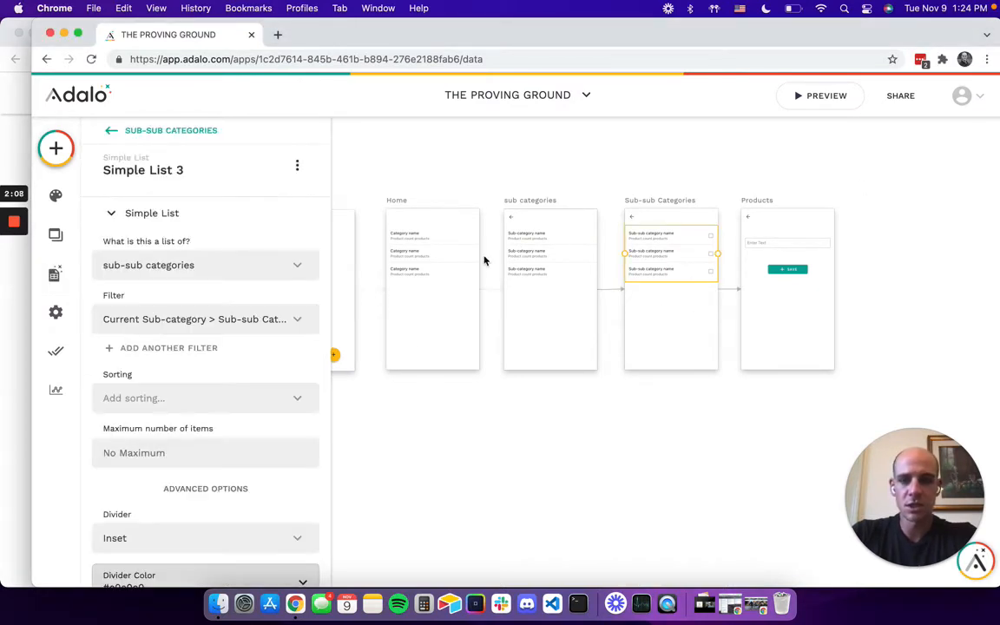
scroll(163, 438, down, 5)
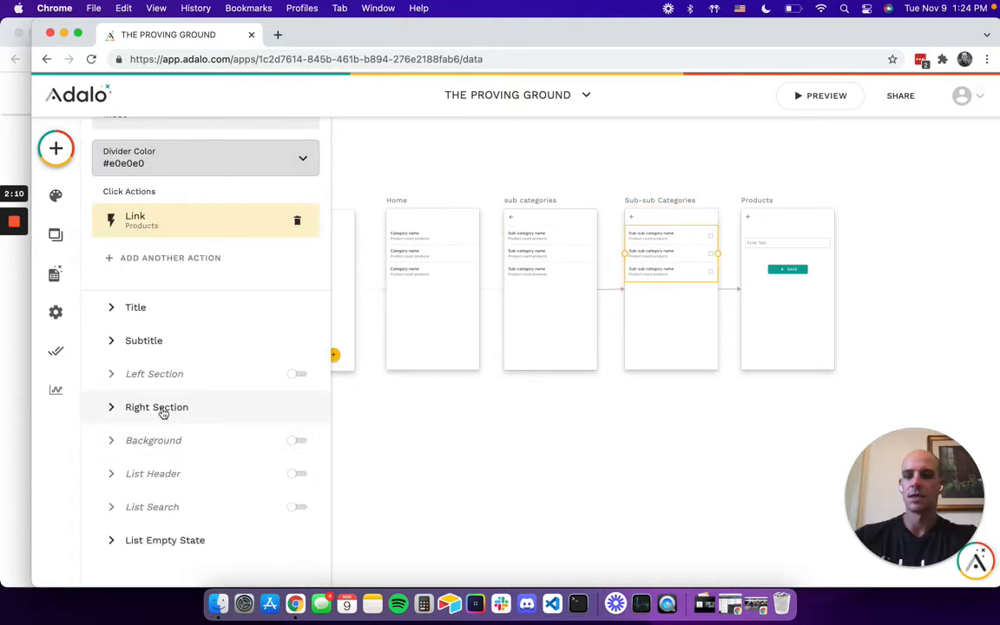
click(163, 413)
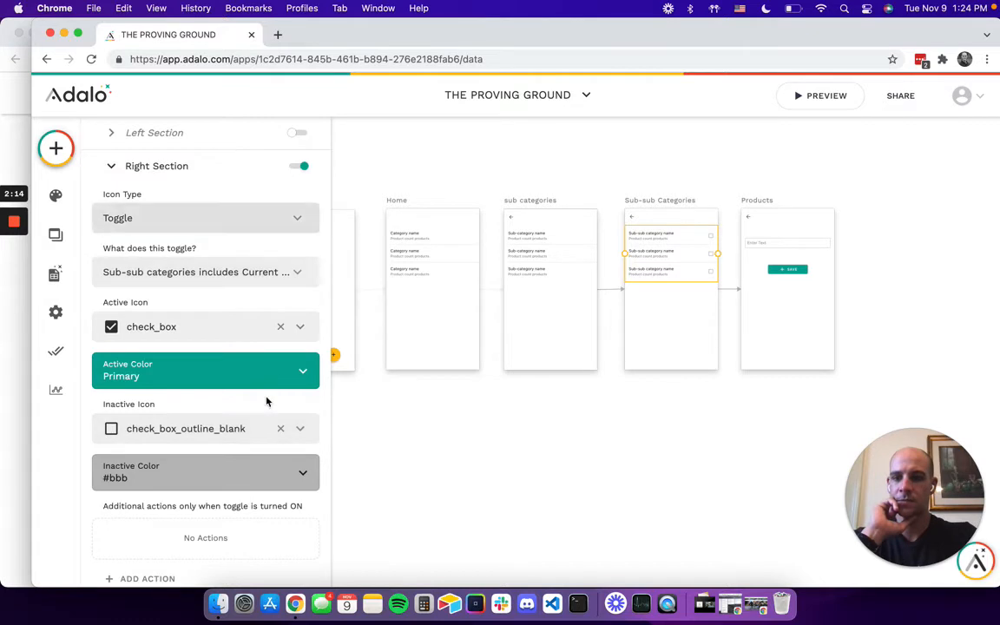
click(255, 275)
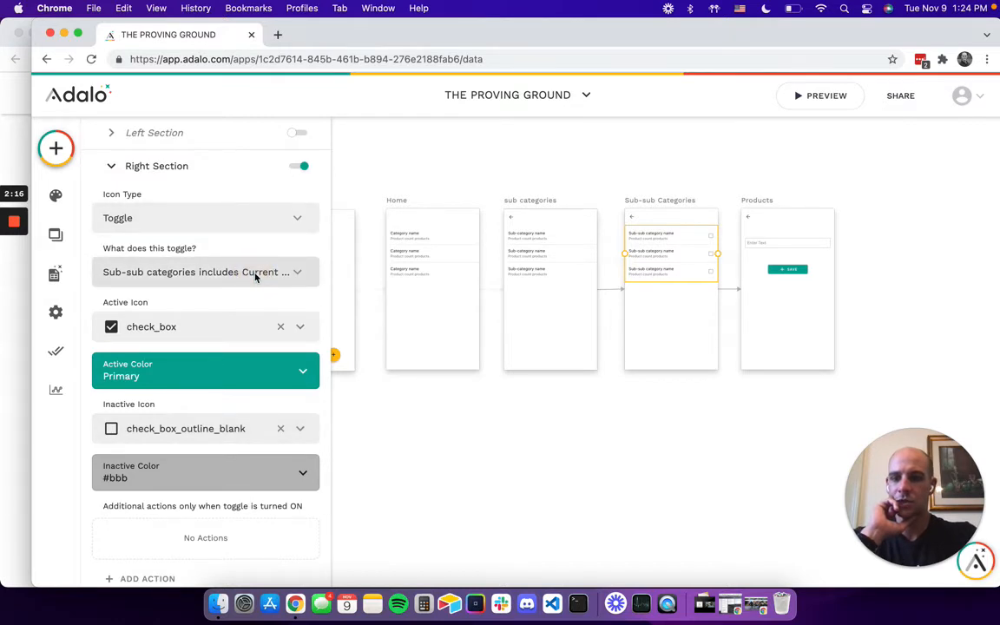
mouse_move(223, 383)
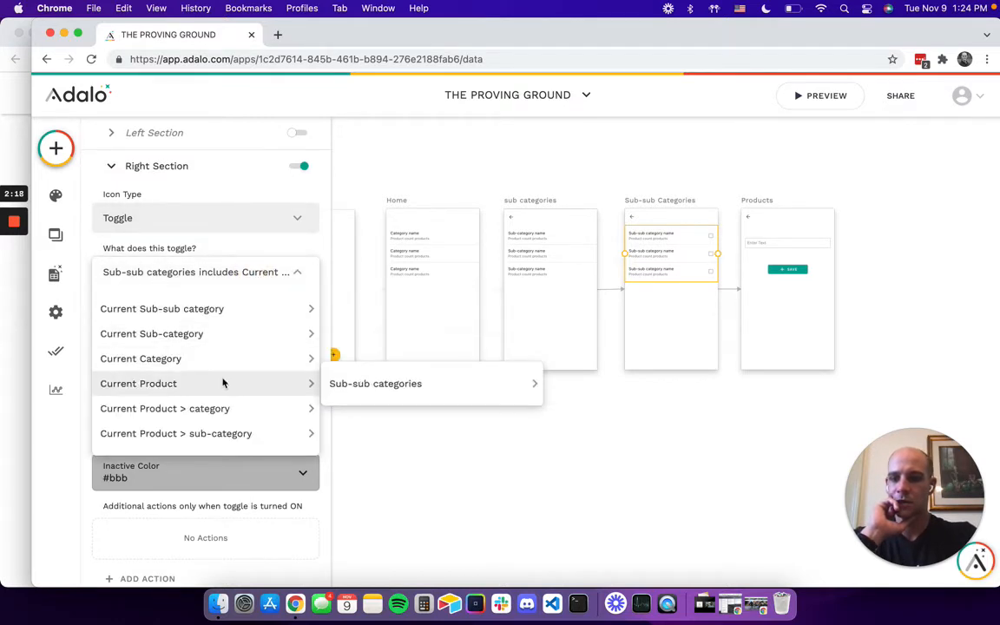
mouse_move(364, 383)
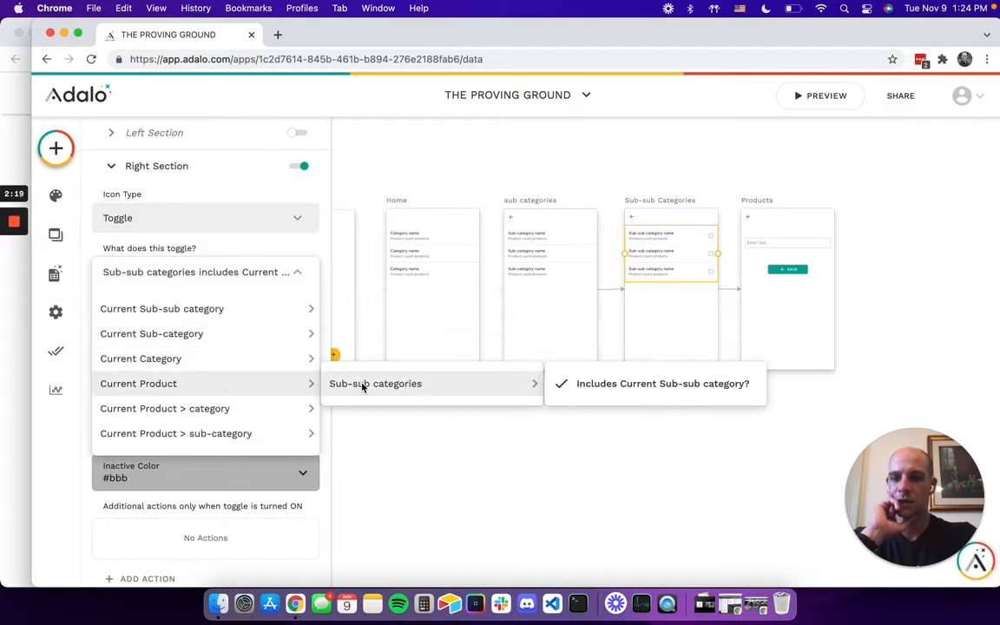
click(586, 384)
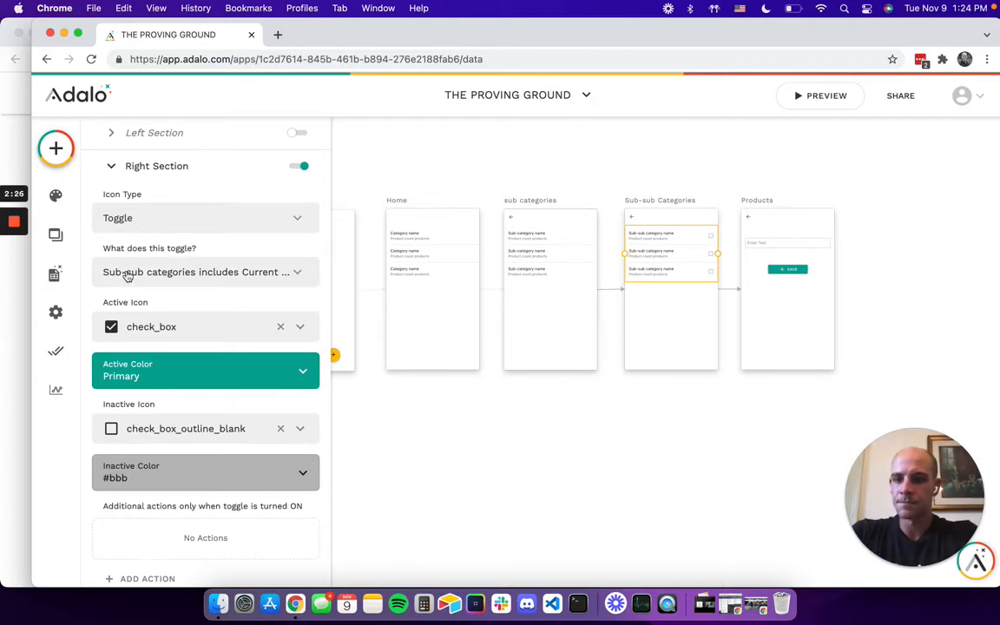
Add a button below the list on the Sub-sub Categories screen and label it "Finish".
click(61, 147)
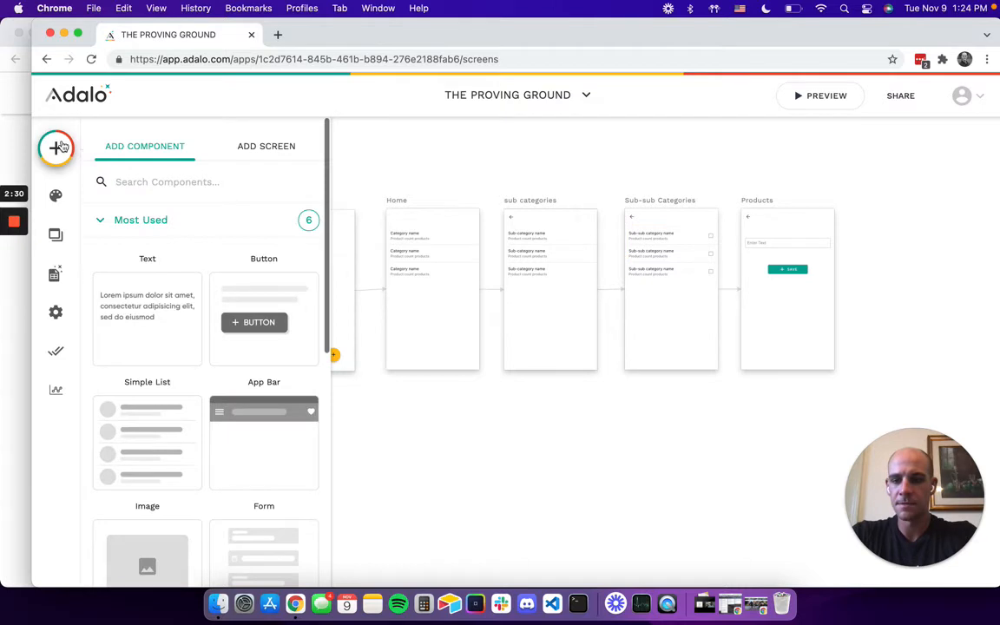
drag(238, 324, 673, 313)
double_click(138, 282)
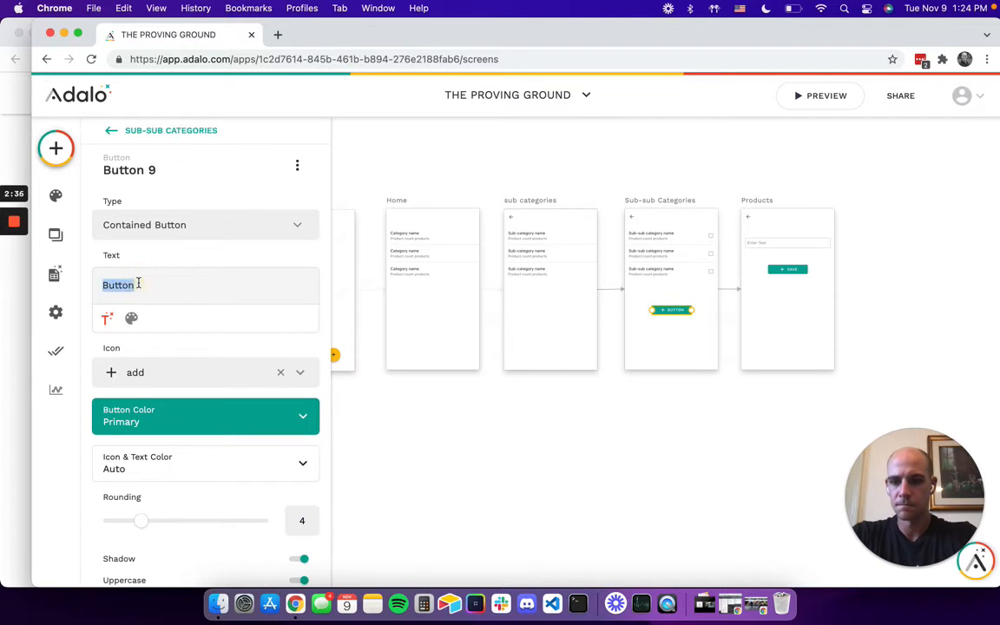
text(Finish)
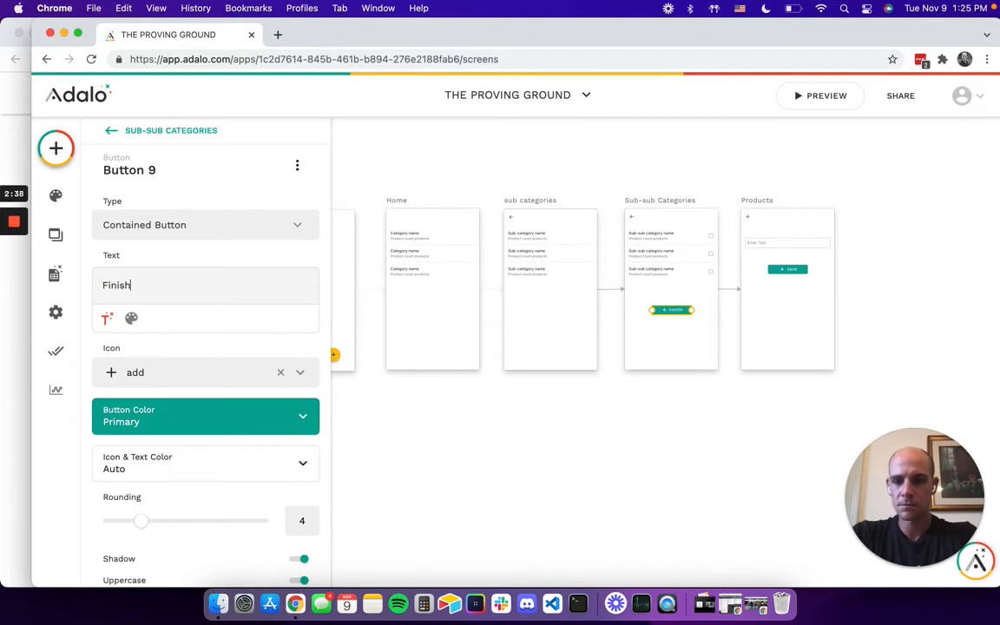
Give the Finish button a click action that links to the Products screen.
scroll(206, 347, down, 3)
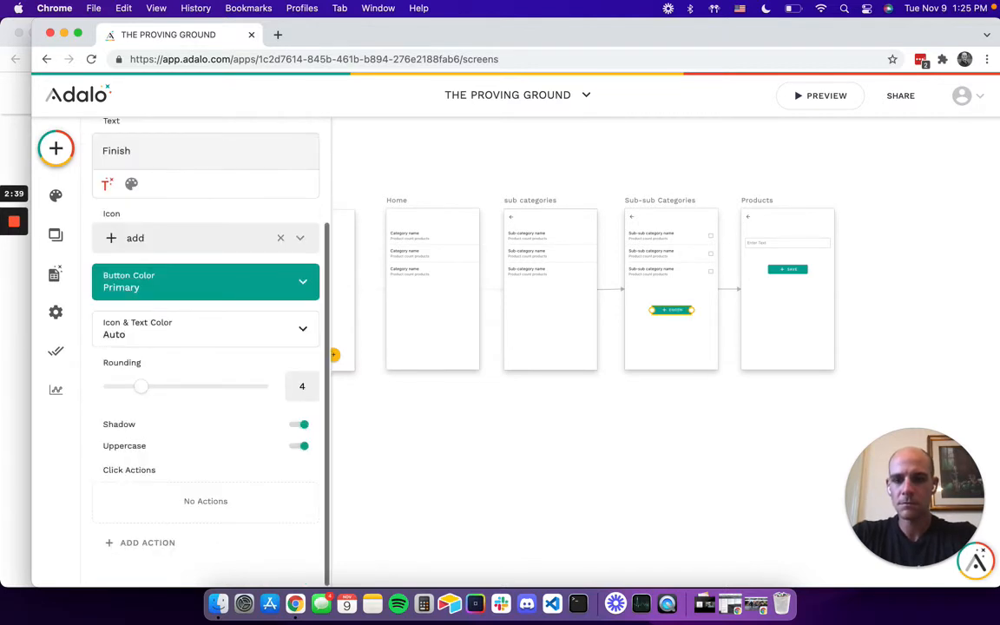
click(134, 542)
mouse_move(195, 296)
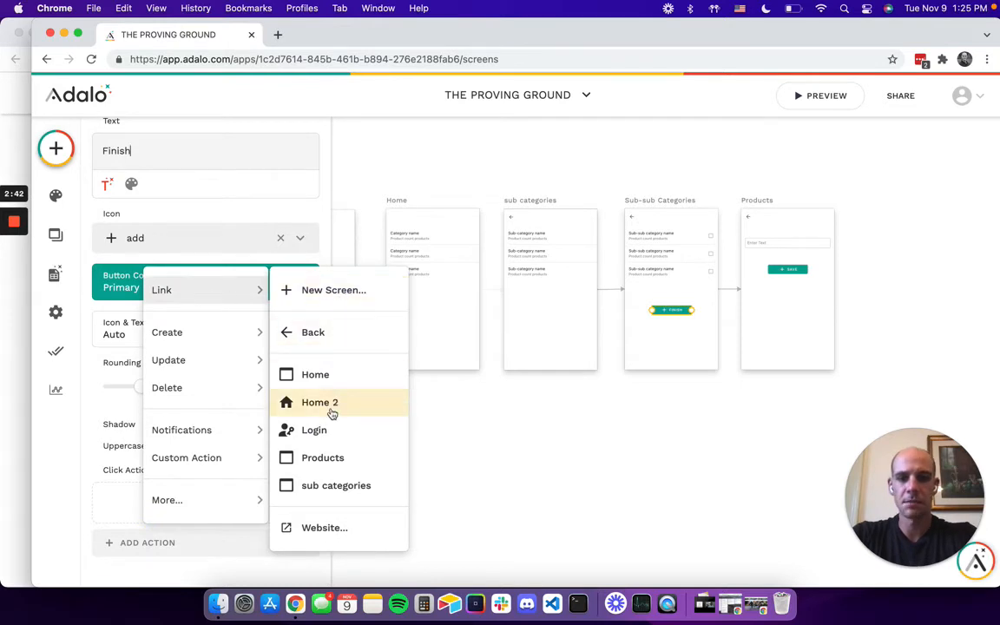
click(328, 466)
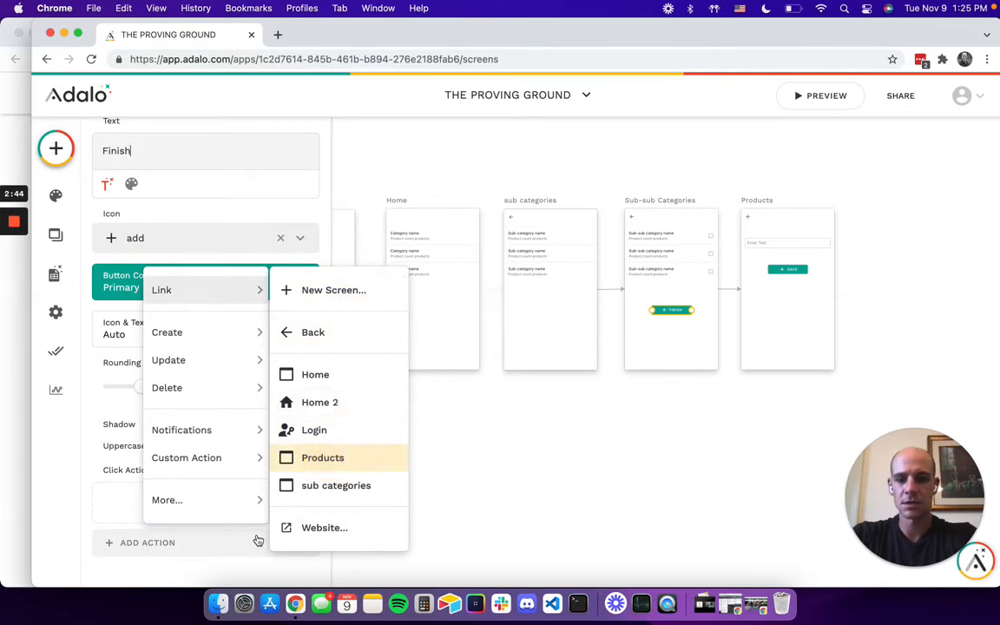
scroll(249, 545, down, 5)
click(278, 512)
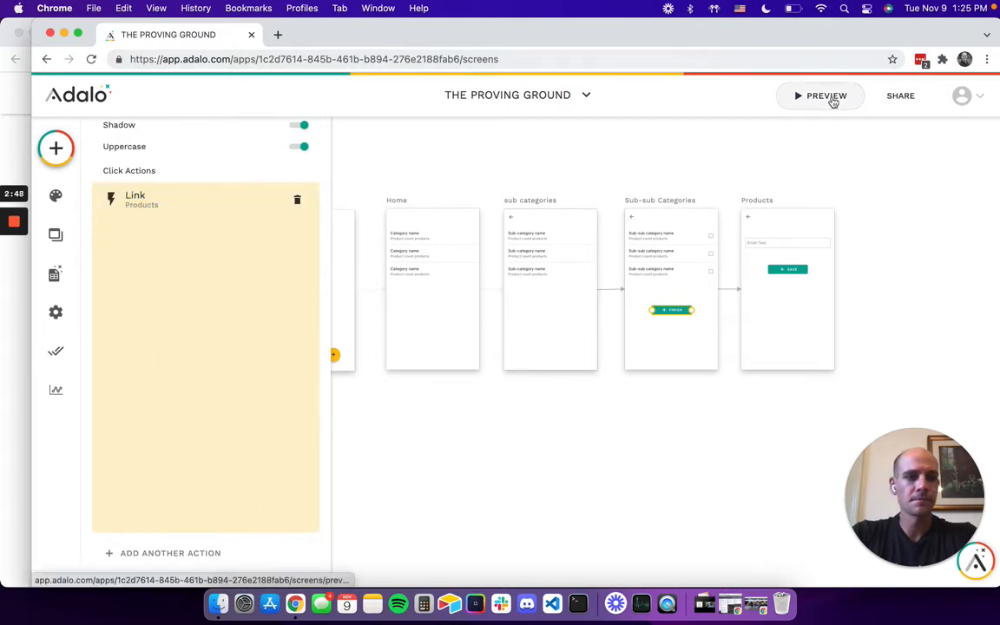
Preview the app and start a new product in the Womens category and the Bags sub-category.
click(832, 99)
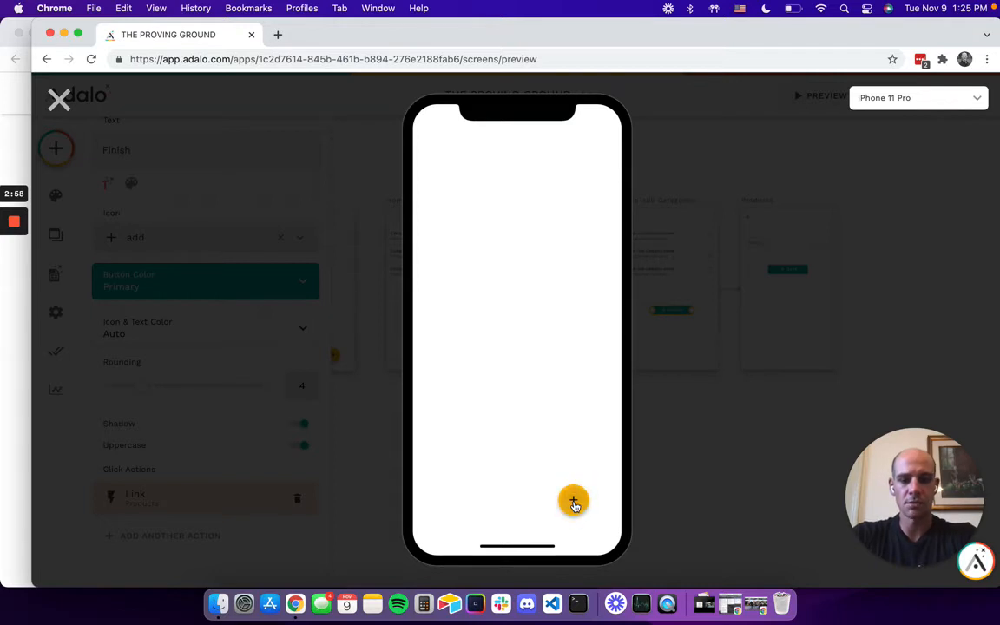
click(573, 502)
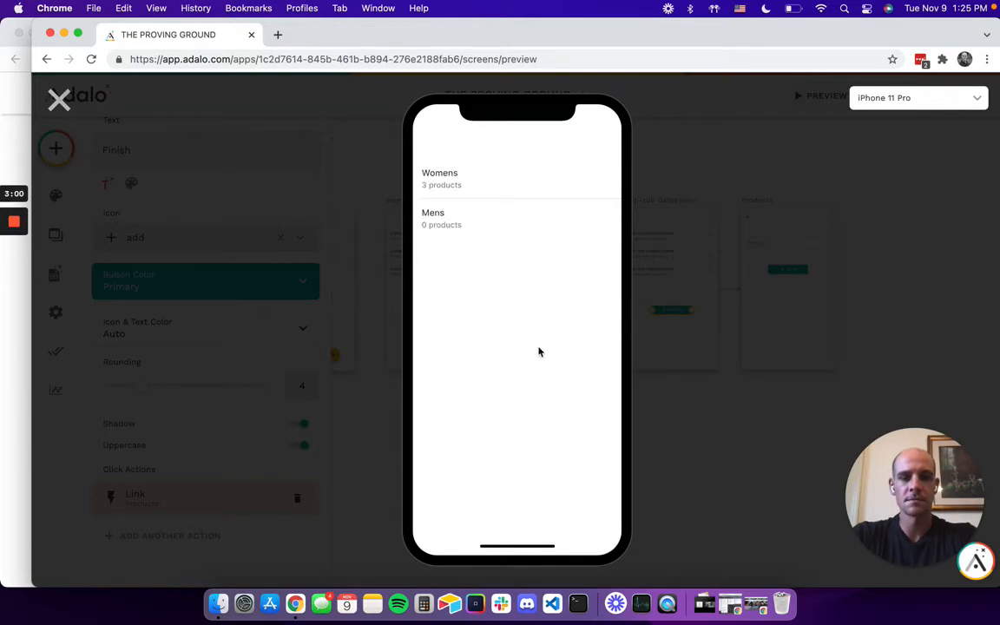
click(471, 182)
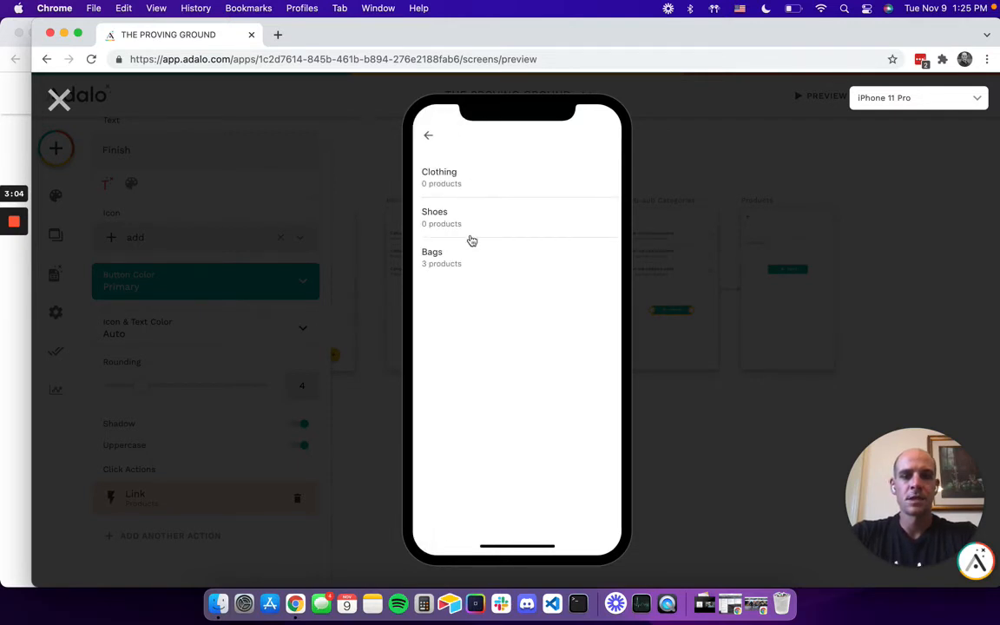
click(461, 264)
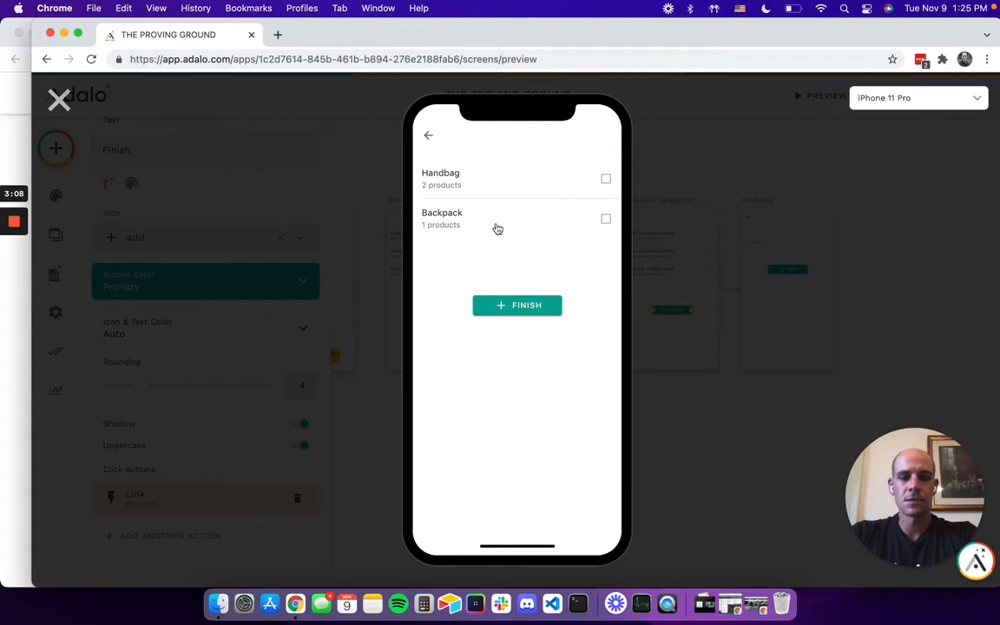
Toggle on the Handbag sub-sub category, finish the selection and save the product under the name "Backpack 4".
click(605, 182)
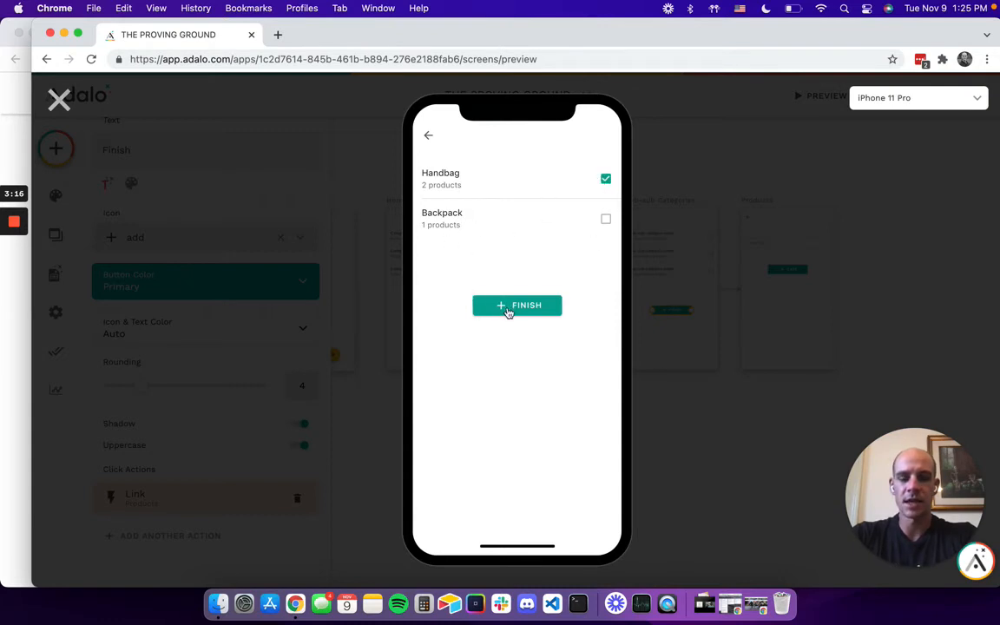
click(499, 199)
click(522, 255)
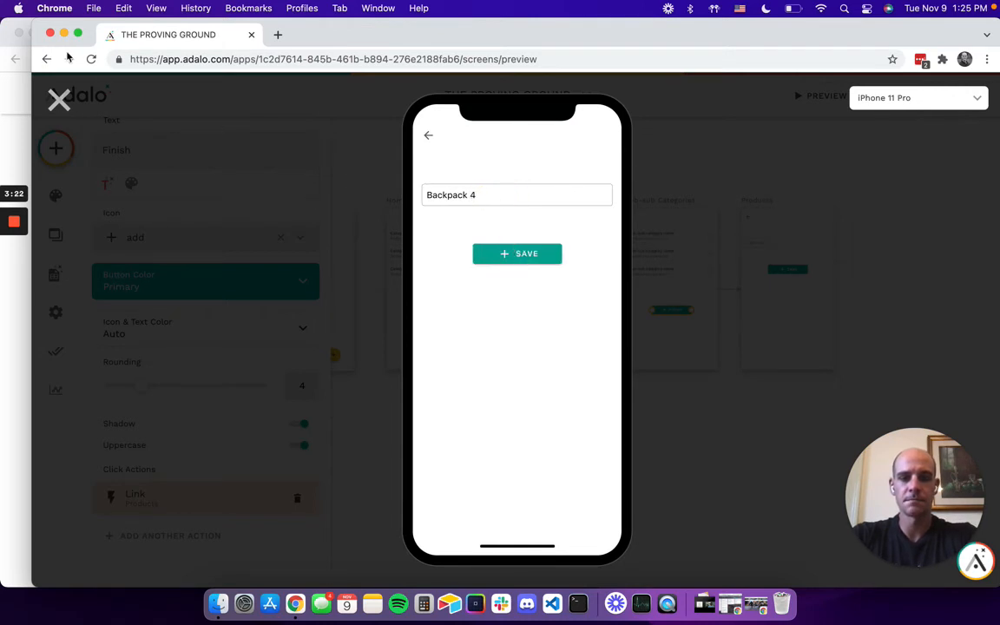
Close the preview and examine the sub-sub categories value of Backpack 4 in the products collection's records.
click(141, 297)
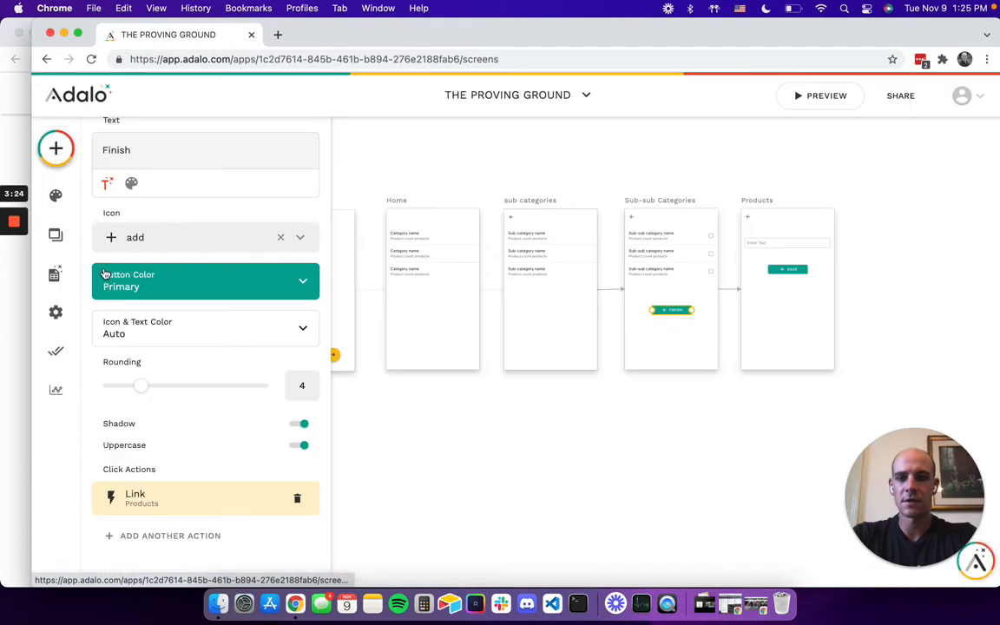
click(54, 276)
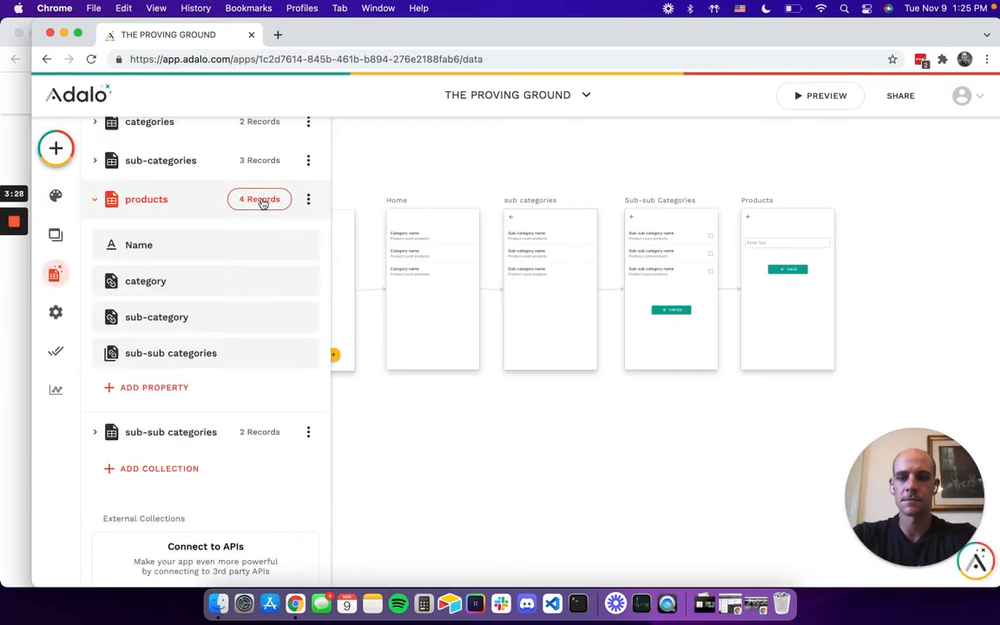
click(237, 205)
click(239, 205)
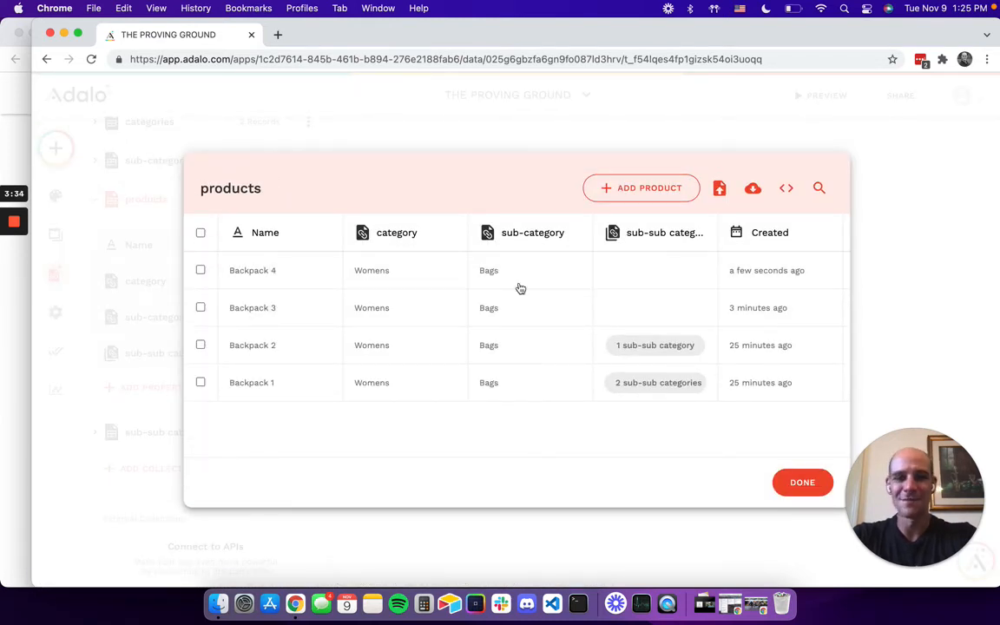
mouse_move(11, 248)
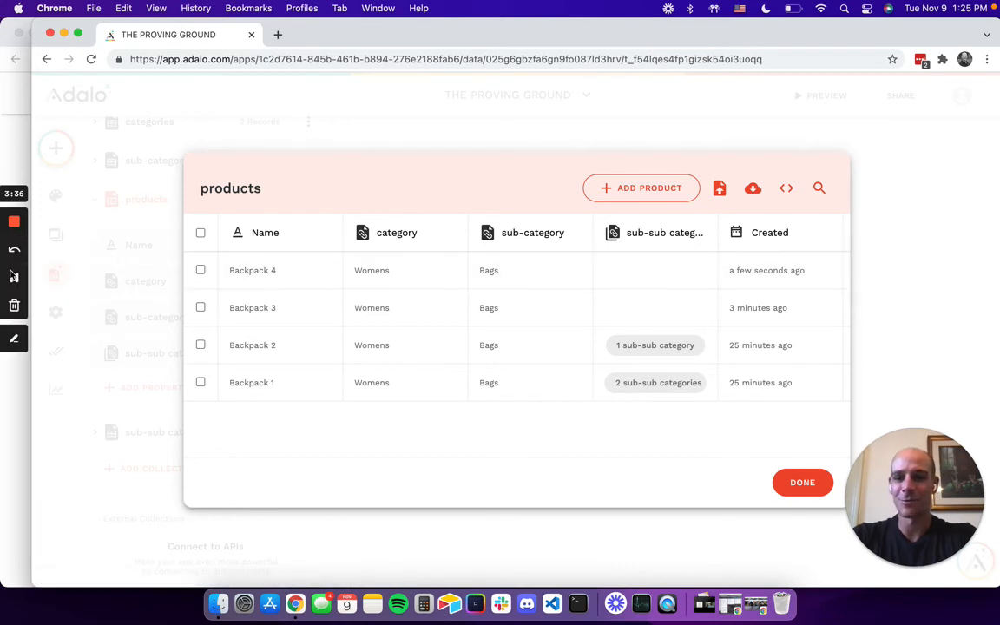
click(12, 278)
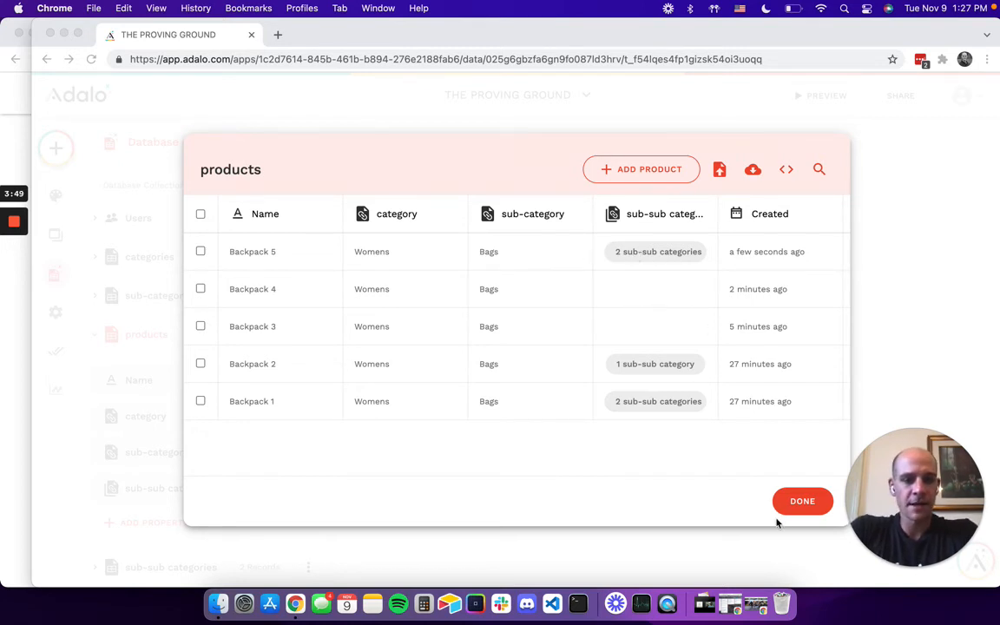
Close the products records and open the Right Section settings of the Sub-sub Categories screen's list.
click(796, 503)
click(802, 503)
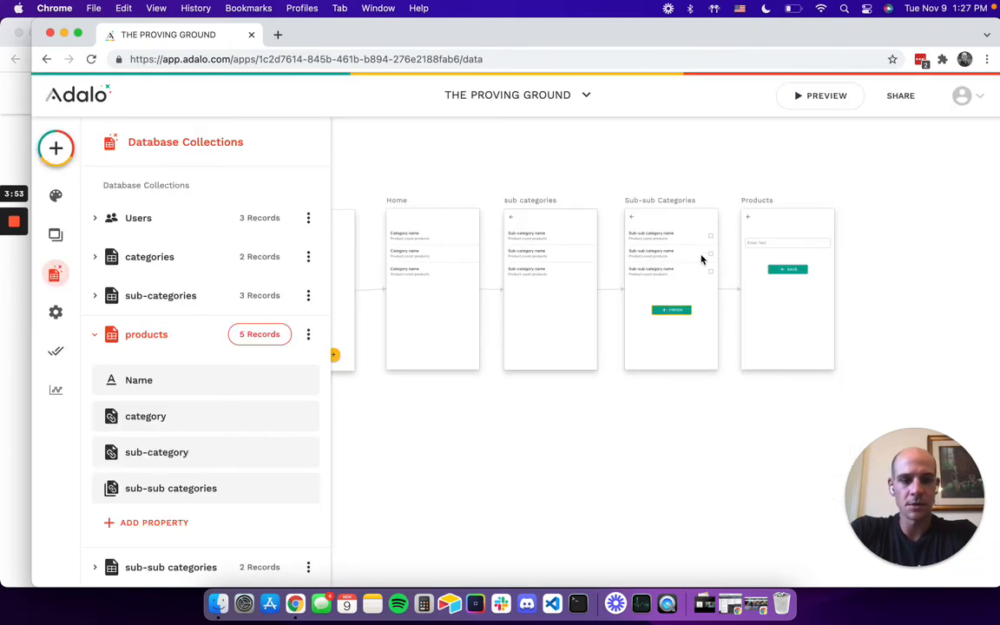
click(701, 259)
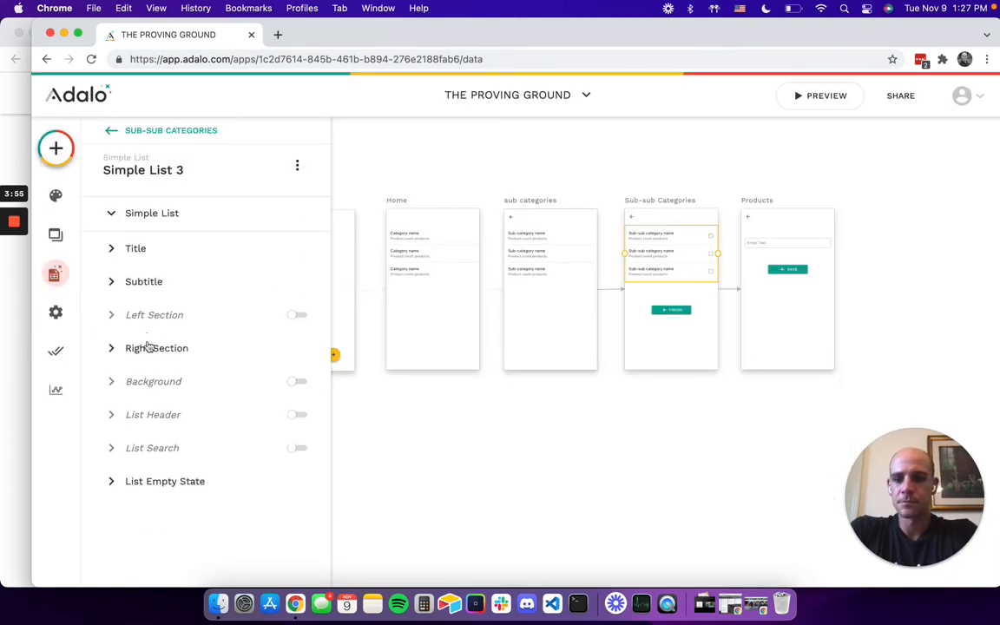
scroll(140, 422, down, 6)
click(149, 411)
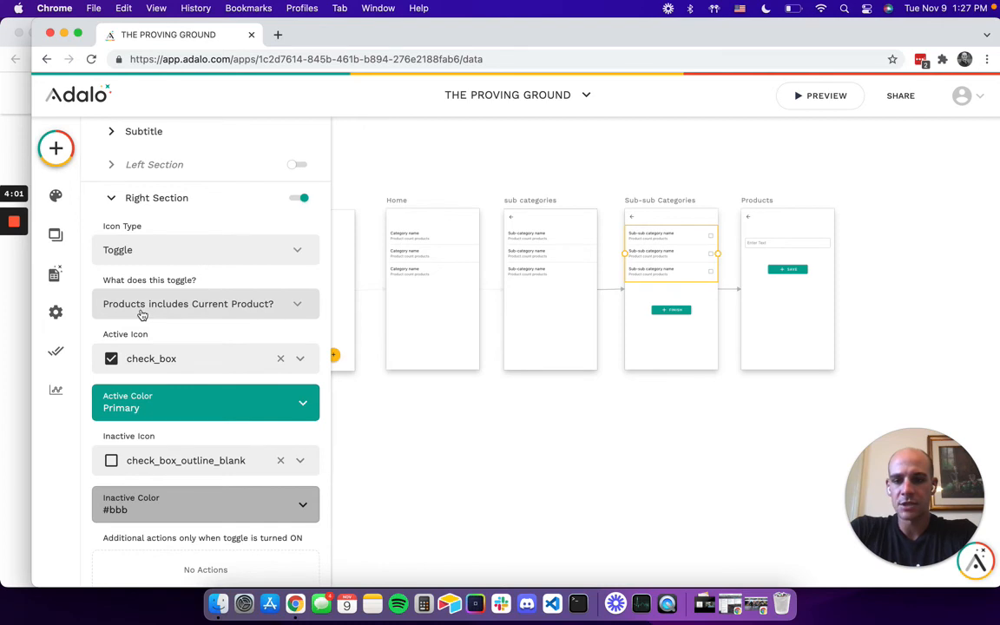
Compare the toggle options Current Sub-sub category > Products > Includes Current Product? and Current Product > Sub-sub categories, leaving the setting as is.
click(229, 315)
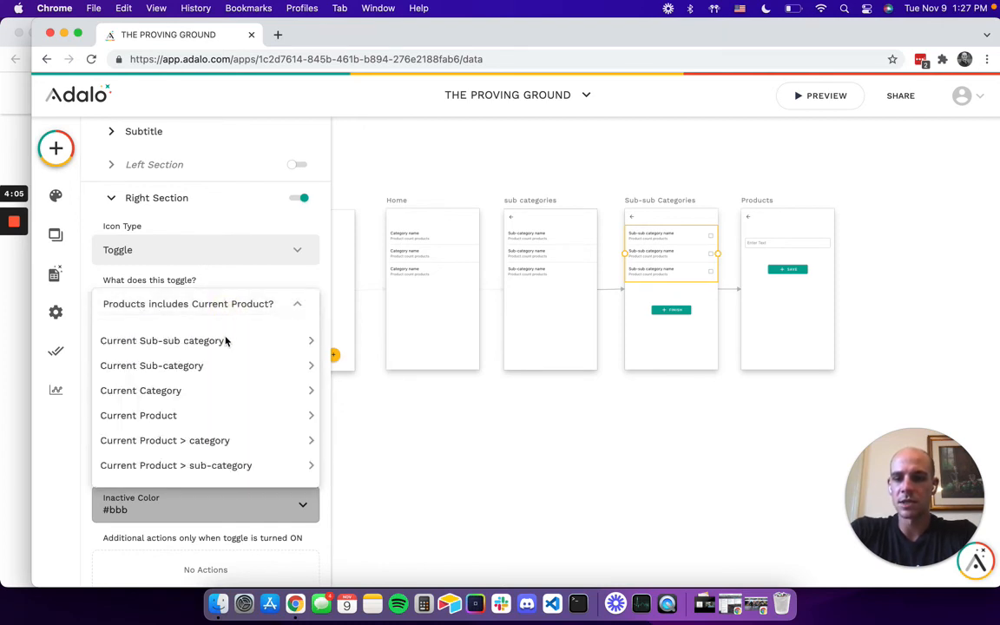
mouse_move(224, 341)
mouse_move(460, 365)
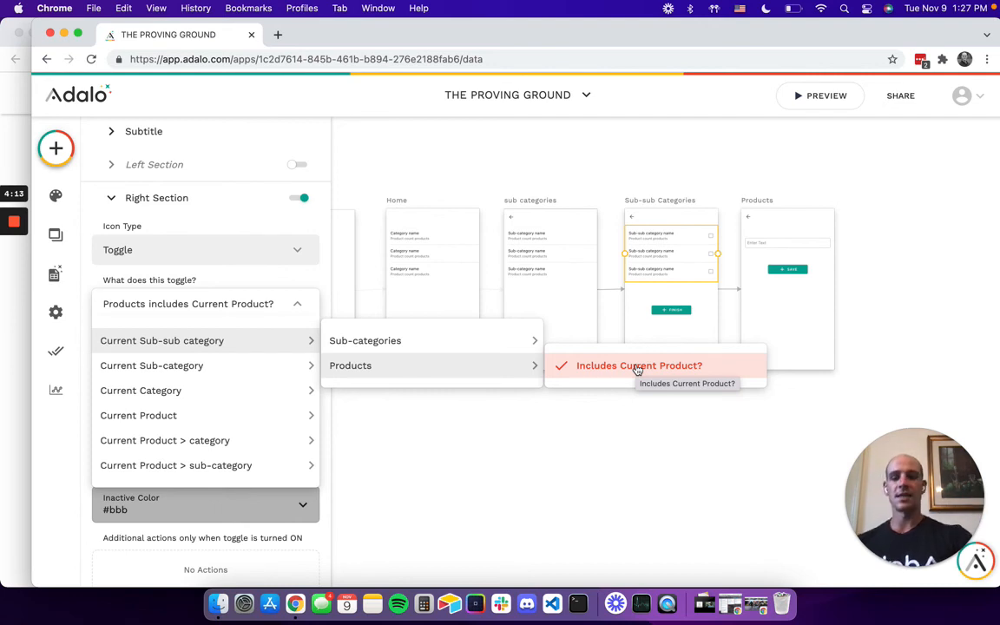
mouse_move(251, 424)
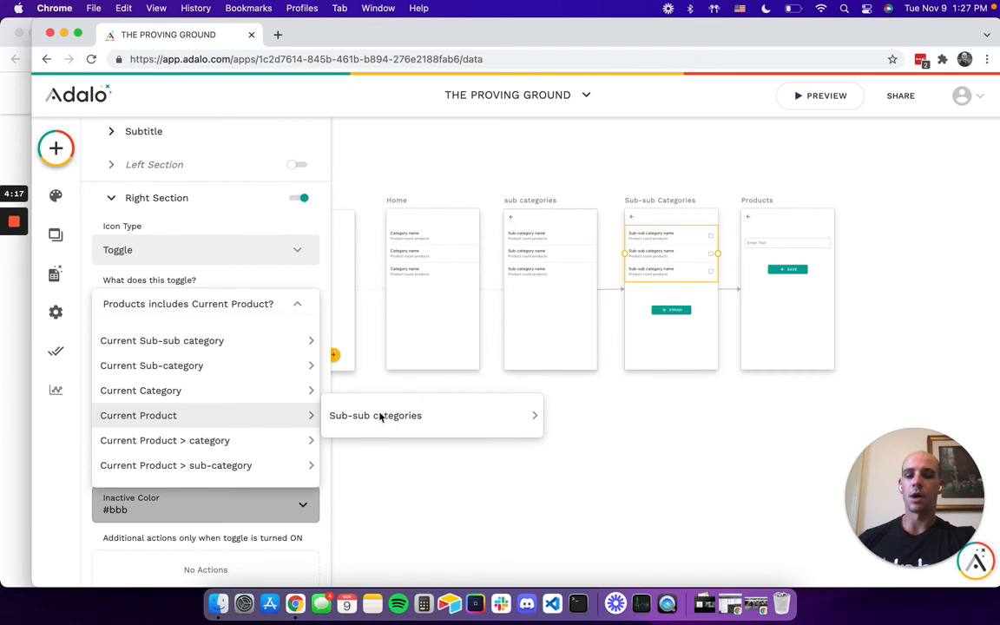
mouse_move(392, 415)
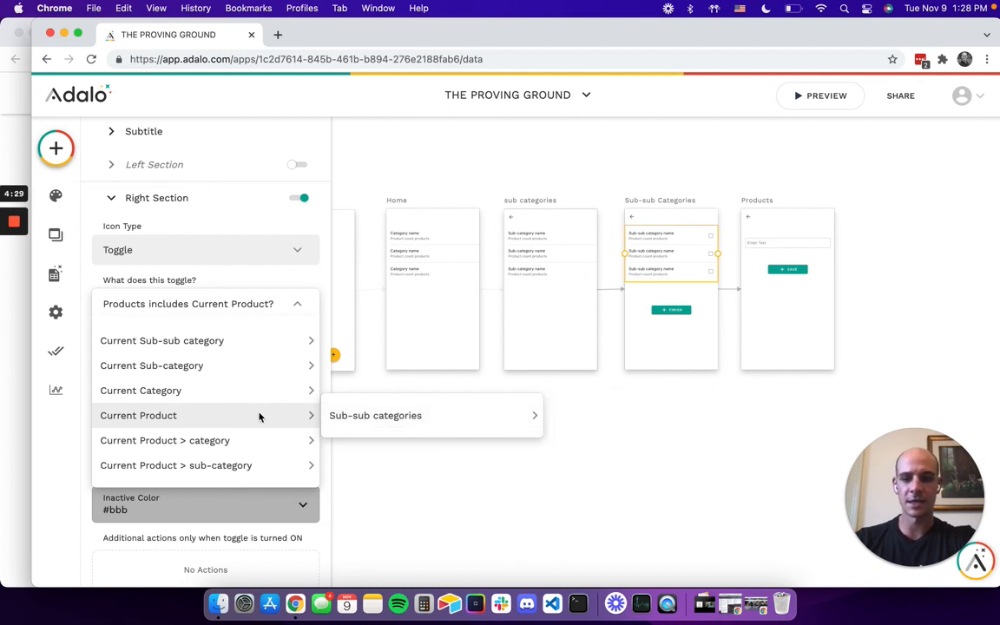
mouse_move(258, 342)
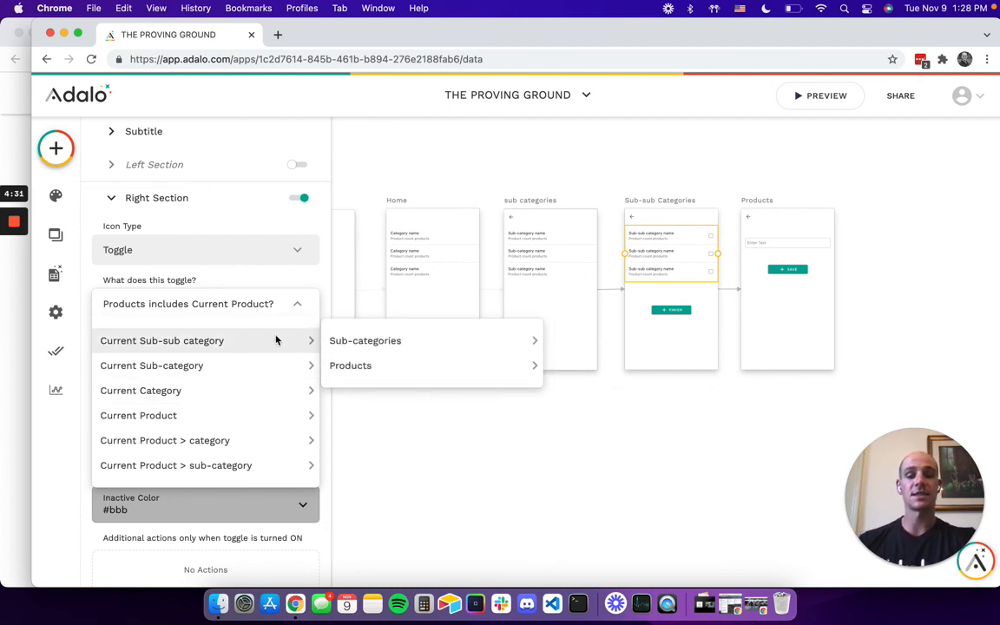
mouse_move(393, 365)
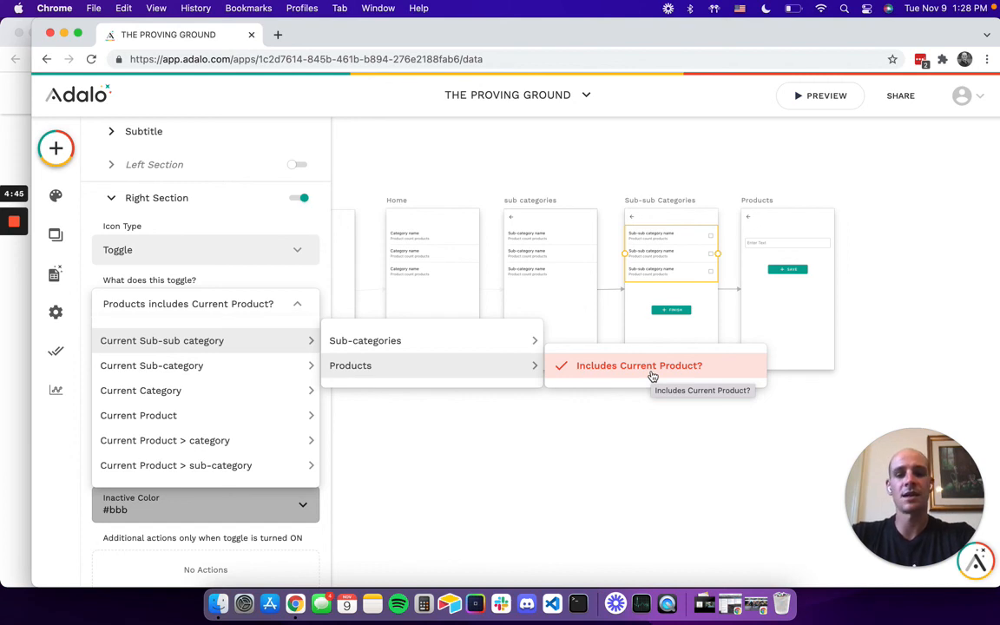
click(615, 444)
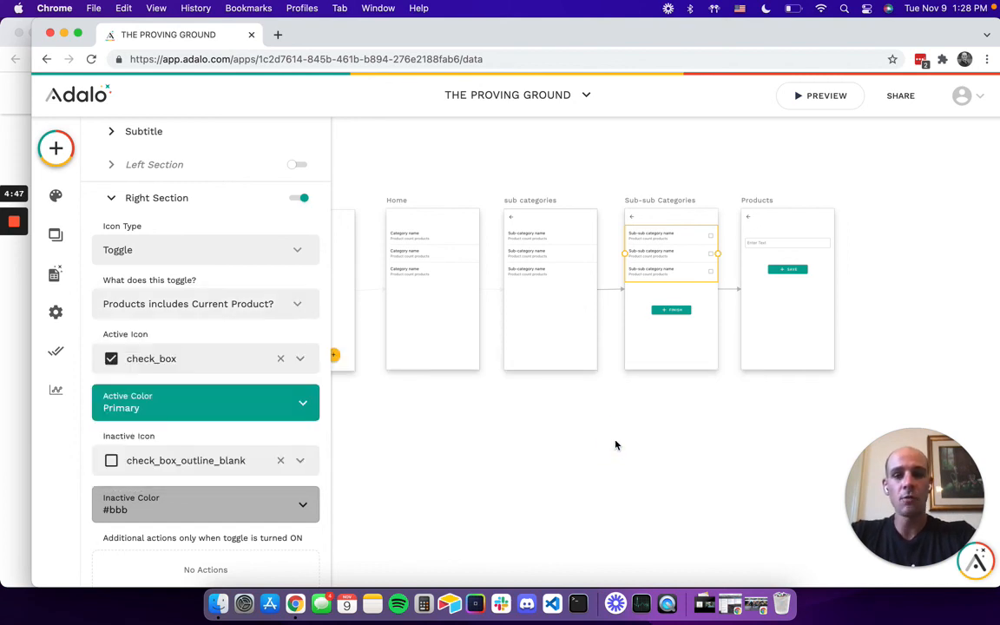